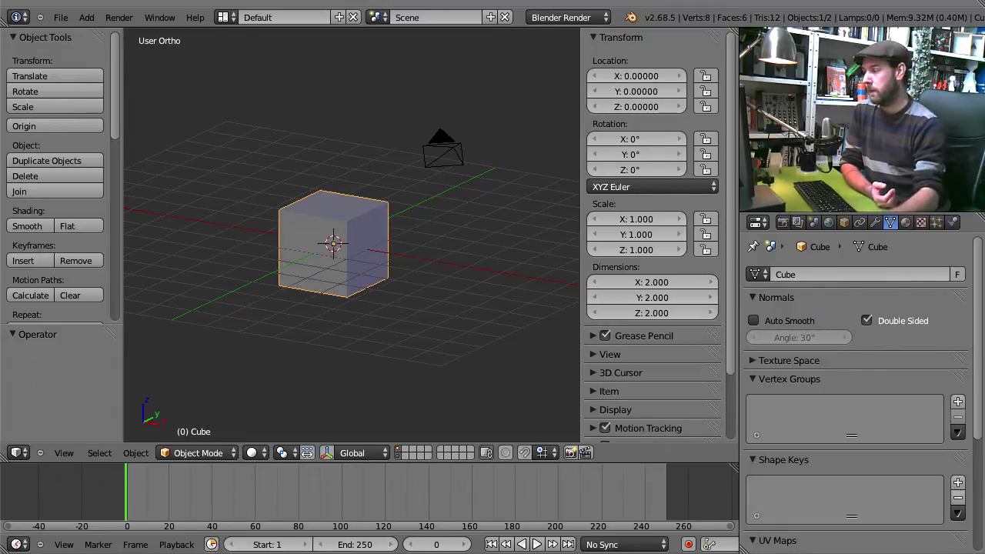
- Orbit the Blender view downward to look onto the 2-unit default cube from above
{"action": "middle_click_drag", "start_coordinate": [363, 247], "coordinate": [520, 258]}
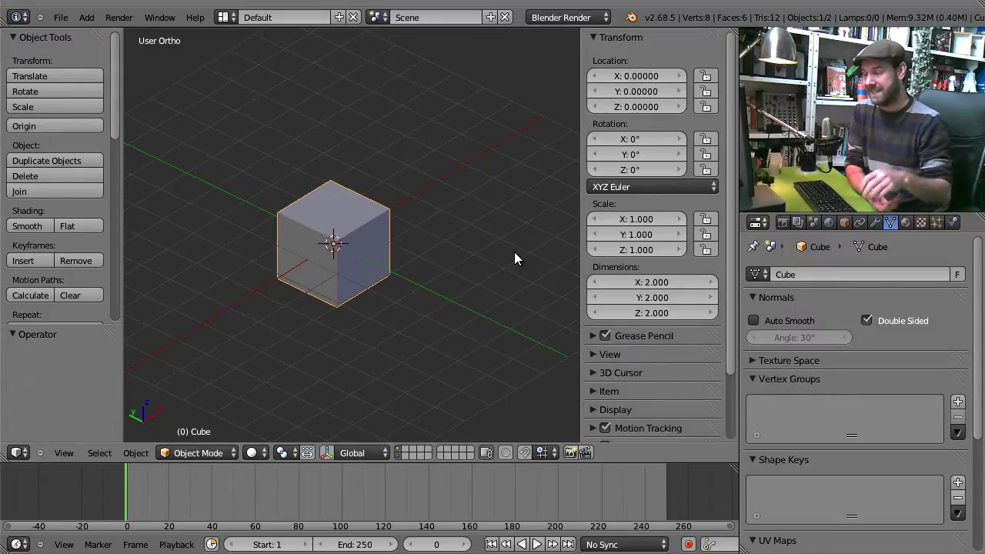
{"action": "key", "text": "Tab"}
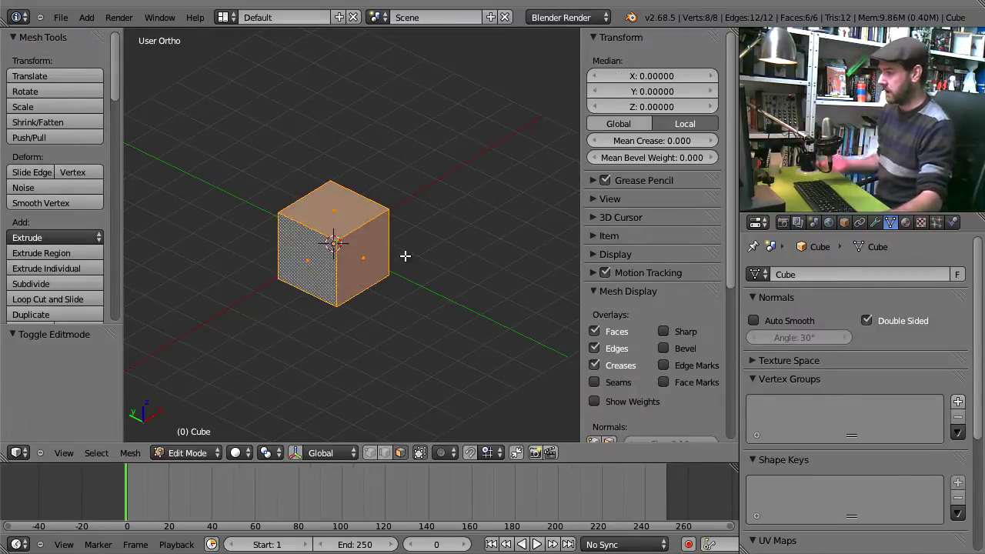
{"action": "left_click", "coordinate": [330, 211]}
{"action": "right_click", "coordinate": [332, 212]}
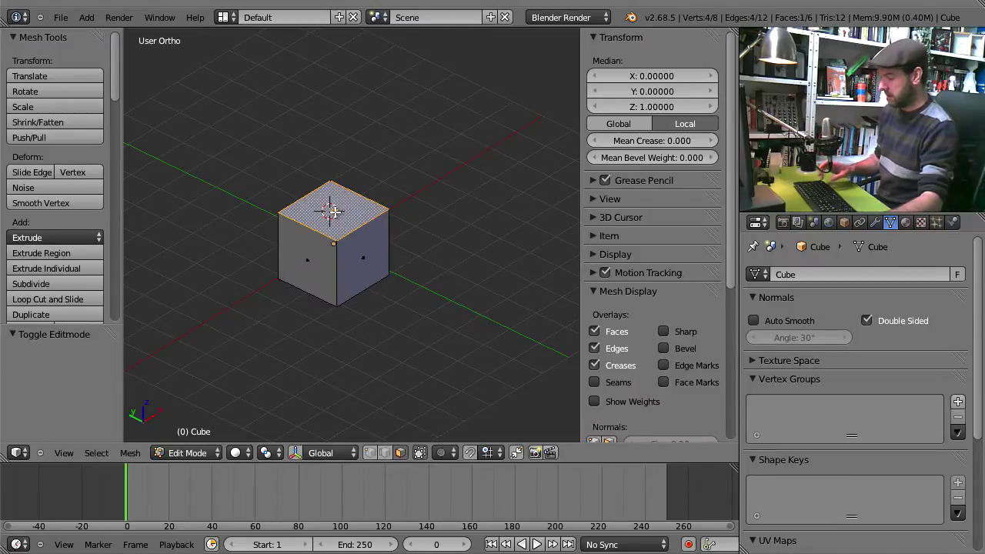
{"action": "key", "text": "e"}
{"action": "right_click", "coordinate": [472, 247]}
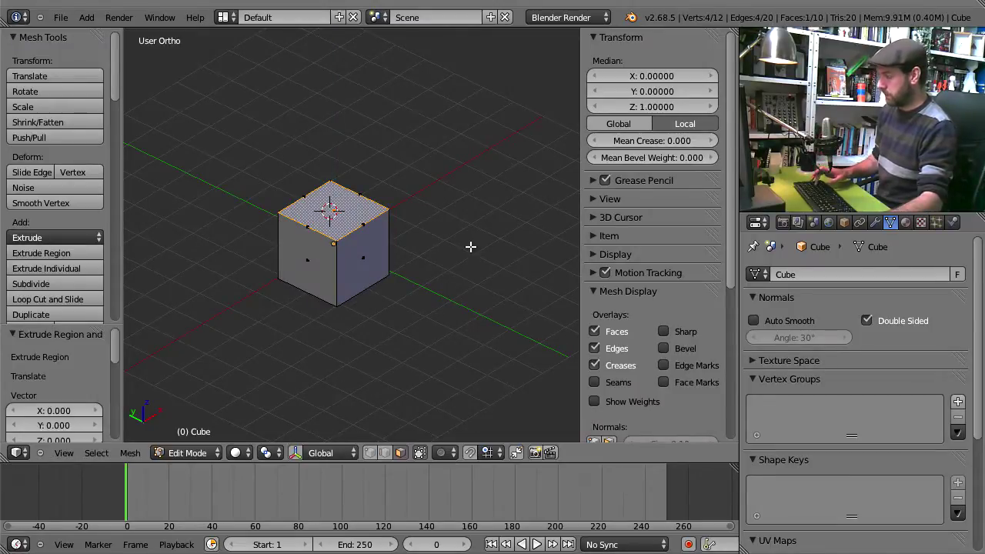
{"action": "key", "text": "s"}
{"action": "left_click", "coordinate": [419, 230]}
{"action": "key", "text": "e"}
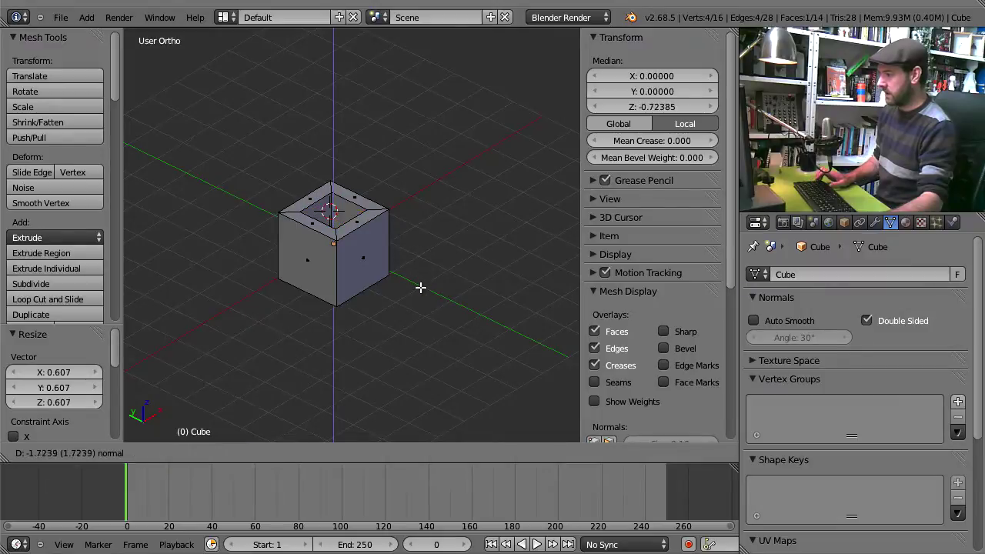
{"action": "left_click", "coordinate": [421, 287]}
{"action": "scroll", "coordinate": [382, 264], "scroll_direction": "up", "scroll_amount": 3}
{"action": "middle_click_drag", "start_coordinate": [383, 264], "coordinate": [497, 258]}
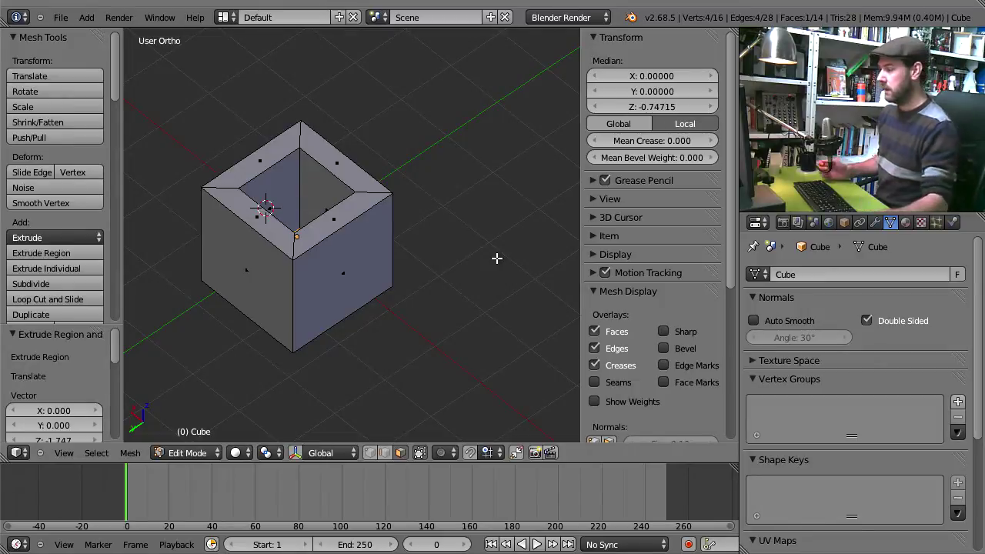
{"action": "right_click", "coordinate": [294, 287], "text": "alt"}
{"action": "middle_click_drag", "start_coordinate": [418, 330], "coordinate": [275, 191]}
{"action": "right_click", "coordinate": [275, 191]}
{"action": "middle_click_drag", "start_coordinate": [293, 264], "coordinate": [368, 276]}
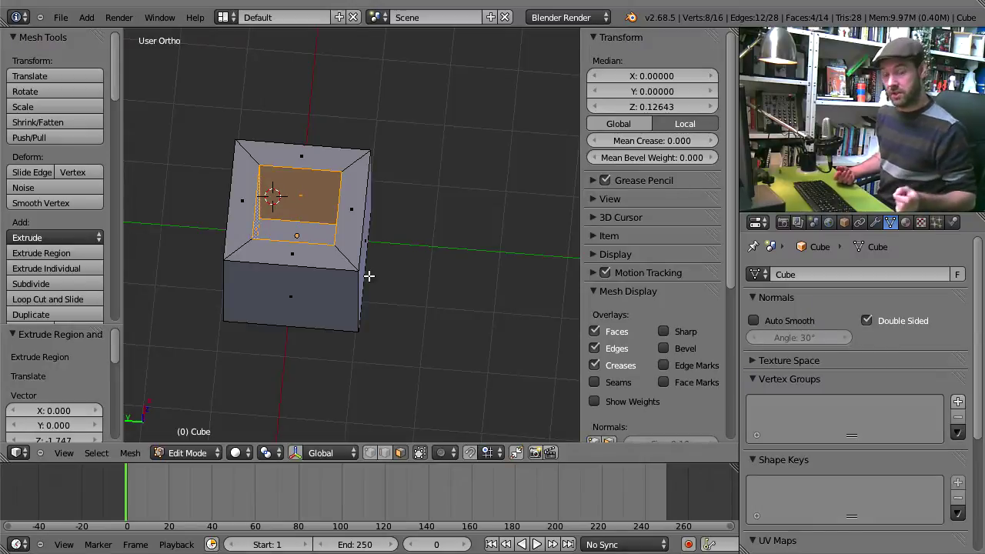
{"action": "key", "text": "ctrl+z"}
{"action": "key", "text": "ctrl+z"}
{"action": "key", "text": "ctrl+z"}
{"action": "key", "text": "ctrl+z"}
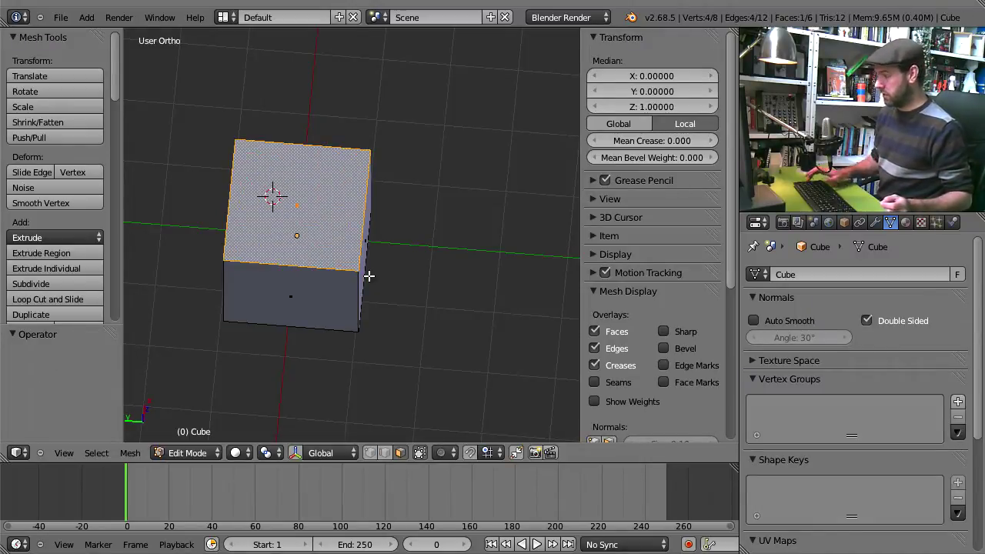
{"action": "key", "text": "Tab"}
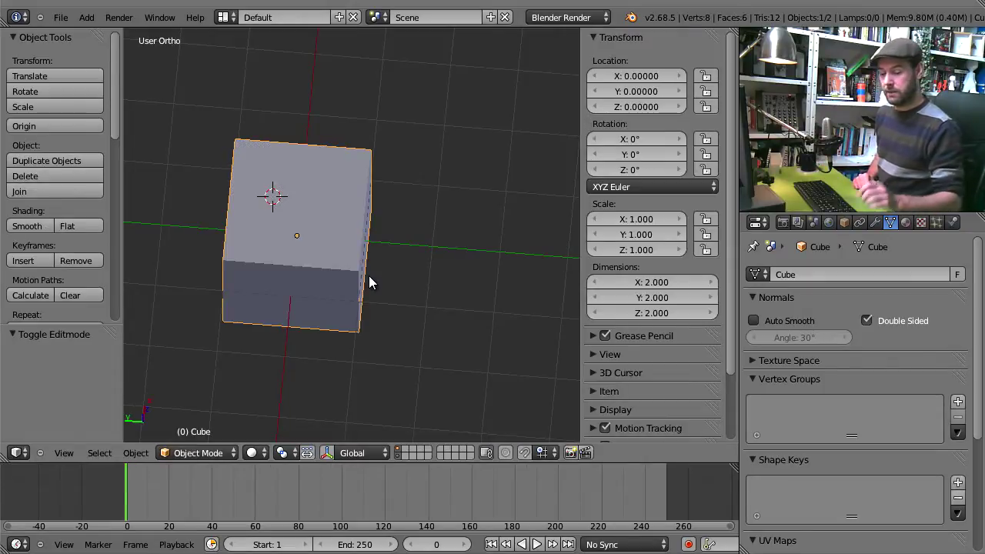
- Orbit around the default cube to a three-quarter view showing its top face
{"action": "middle_click_drag", "start_coordinate": [369, 275], "coordinate": [228, 268]}
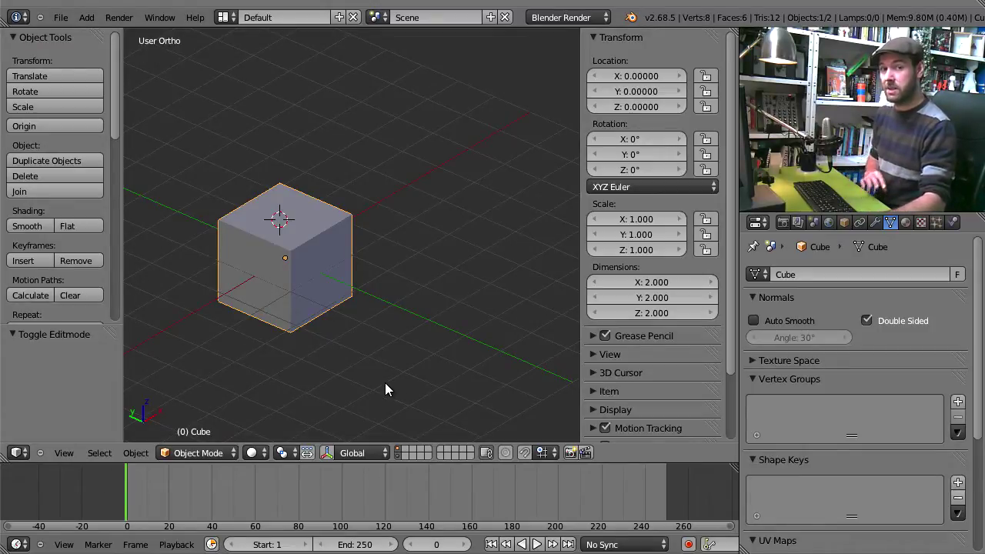
- Export the cube as an STL to the Desktop as box.stl, overwriting the existing file
{"action": "left_click", "coordinate": [60, 17]}
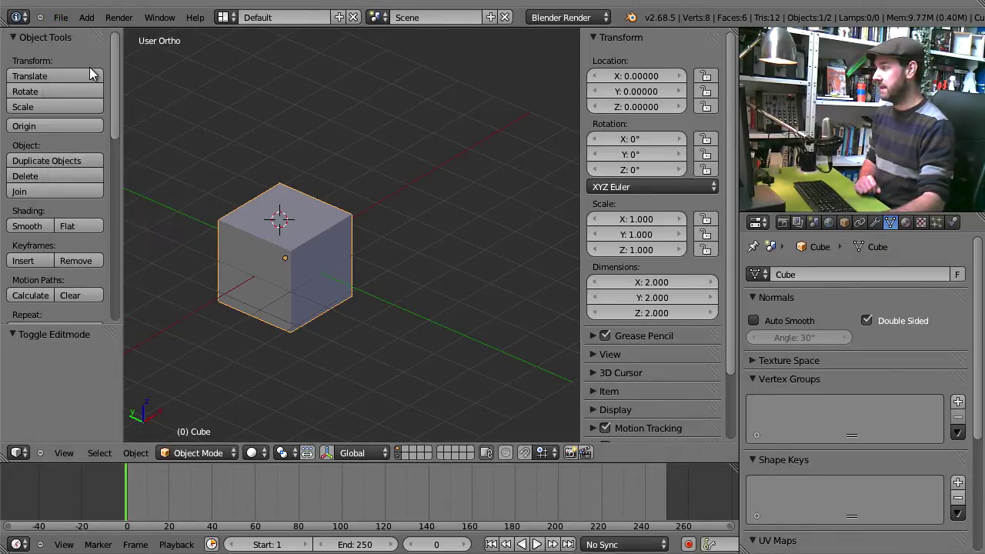
{"action": "left_click", "coordinate": [61, 17]}
{"action": "mouse_move", "coordinate": [103, 268]}
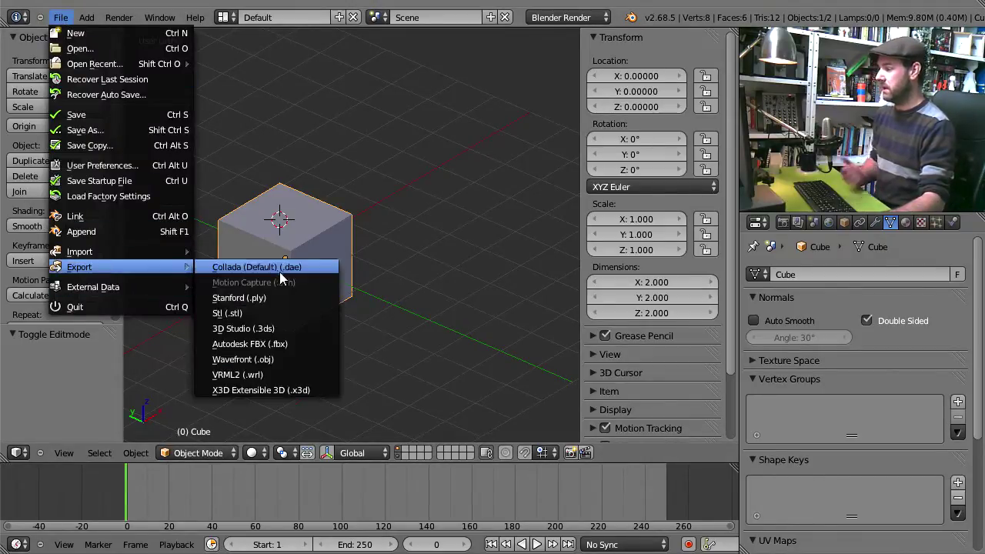
{"action": "left_click", "coordinate": [269, 311]}
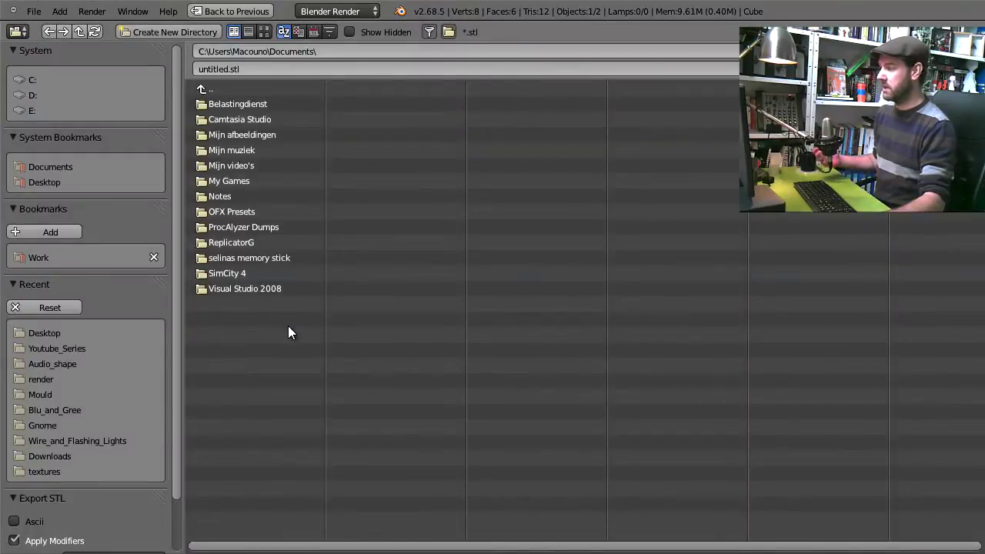
{"action": "left_click", "coordinate": [58, 183]}
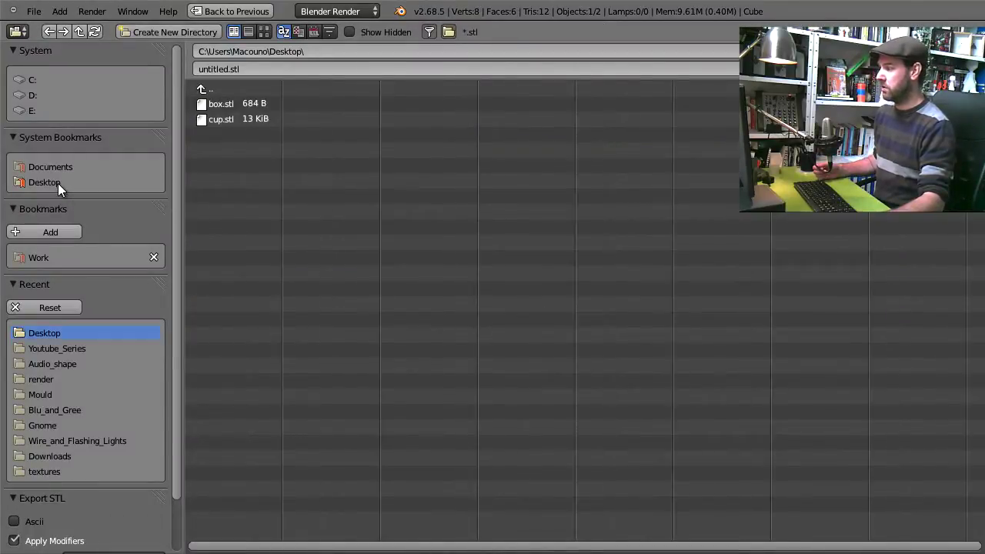
{"action": "left_click", "coordinate": [235, 101]}
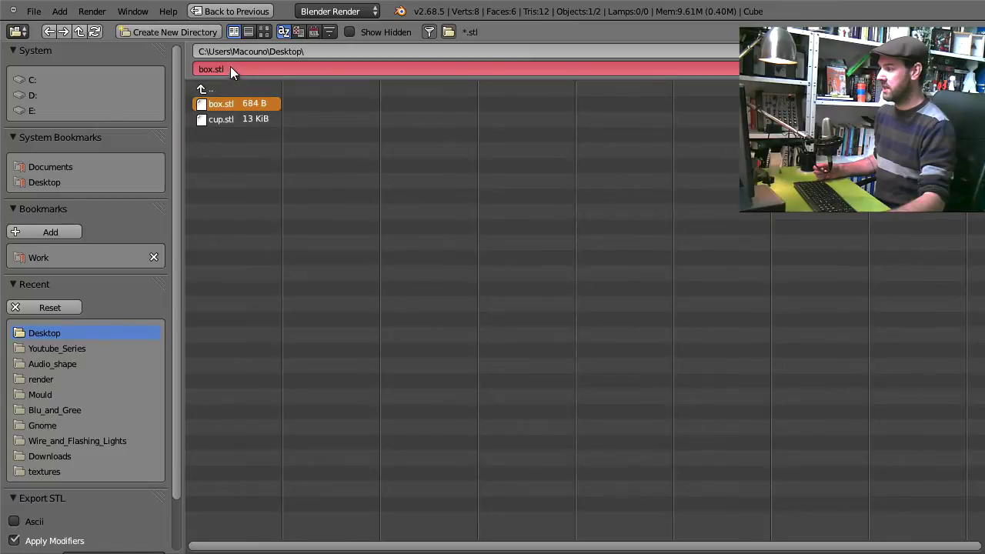
{"action": "left_click", "coordinate": [229, 65]}
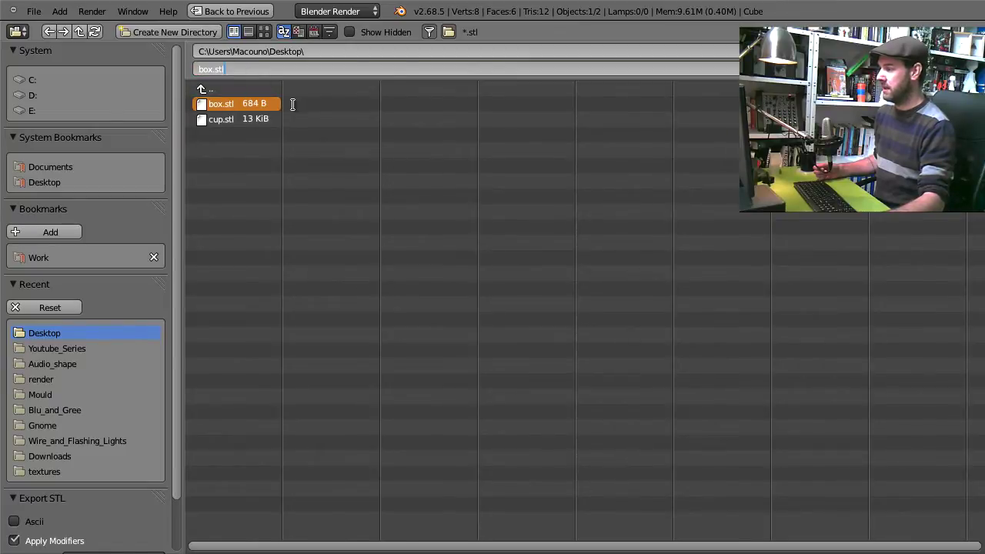
{"action": "key", "text": "Return"}
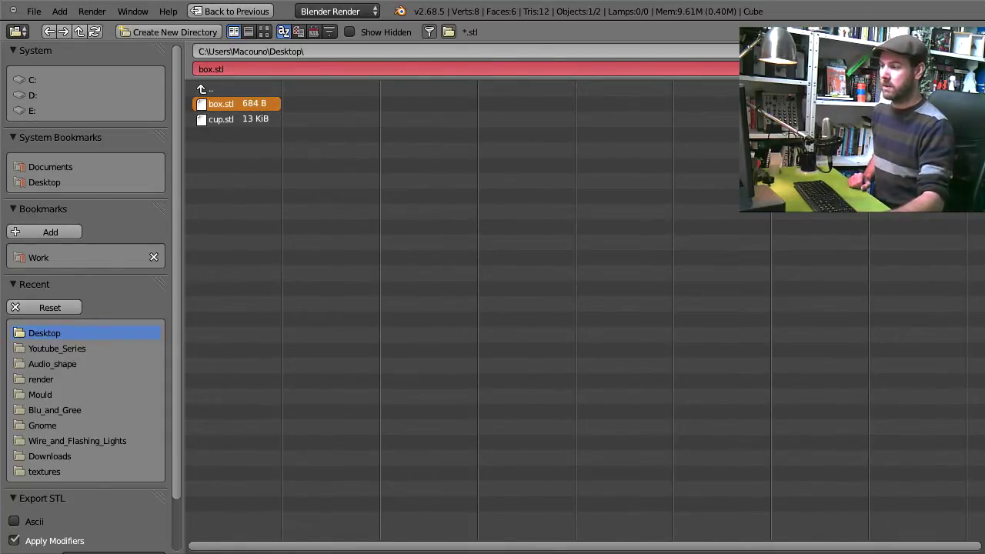
{"action": "key", "text": "Return"}
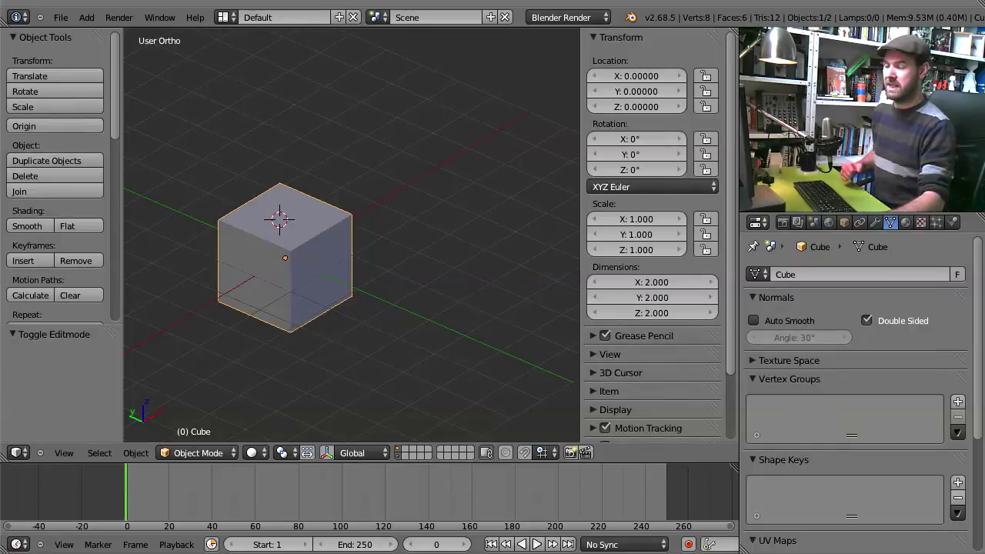
{"action": "key", "text": "x"}
{"action": "left_click", "coordinate": [499, 301]}
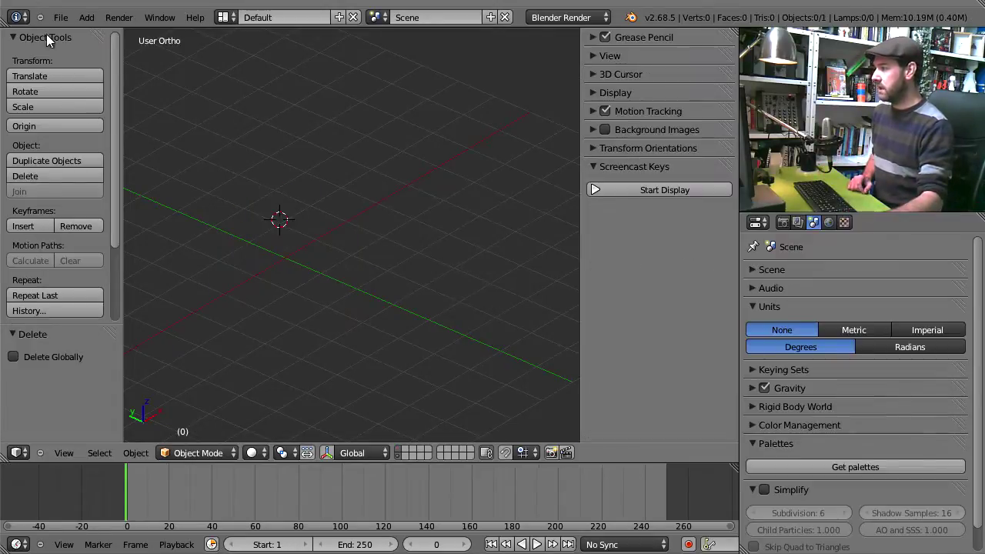
{"action": "left_click", "coordinate": [88, 17]}
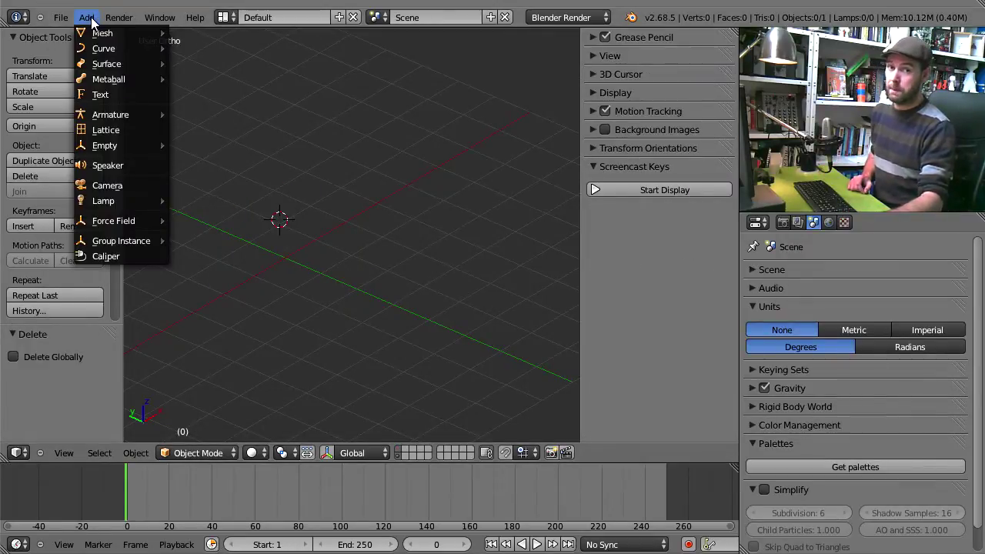
{"action": "mouse_move", "coordinate": [90, 39]}
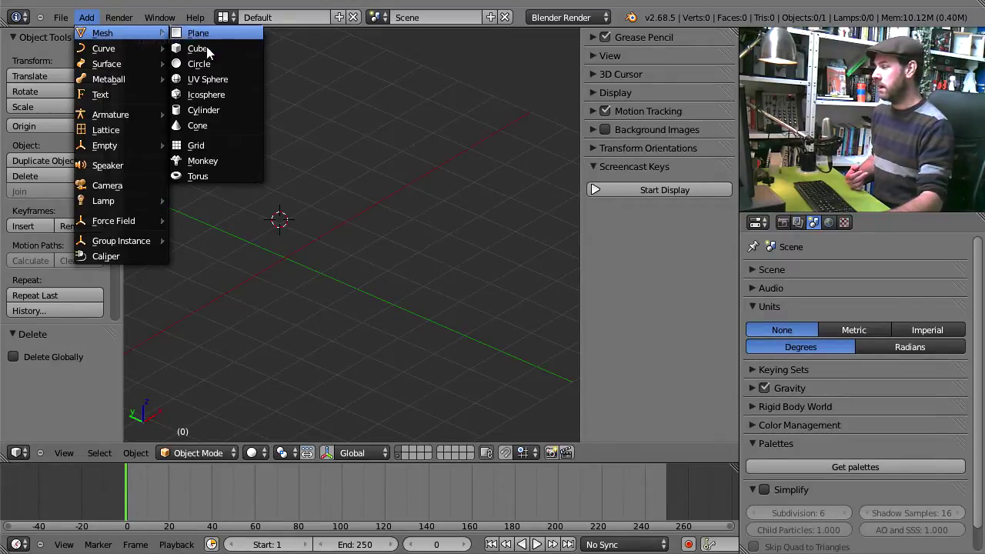
{"action": "left_click", "coordinate": [208, 110]}
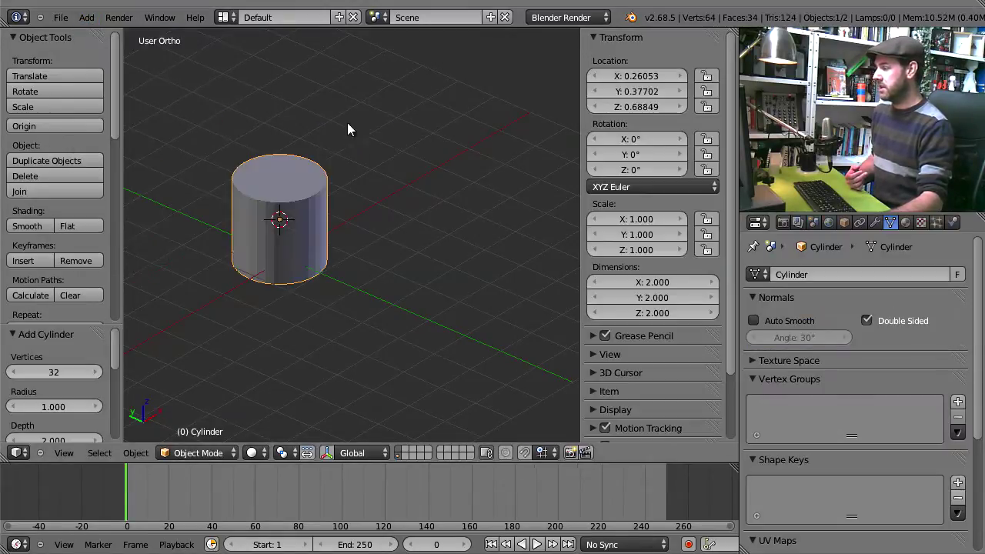
{"action": "scroll", "coordinate": [279, 221], "scroll_direction": "up", "scroll_amount": 5}
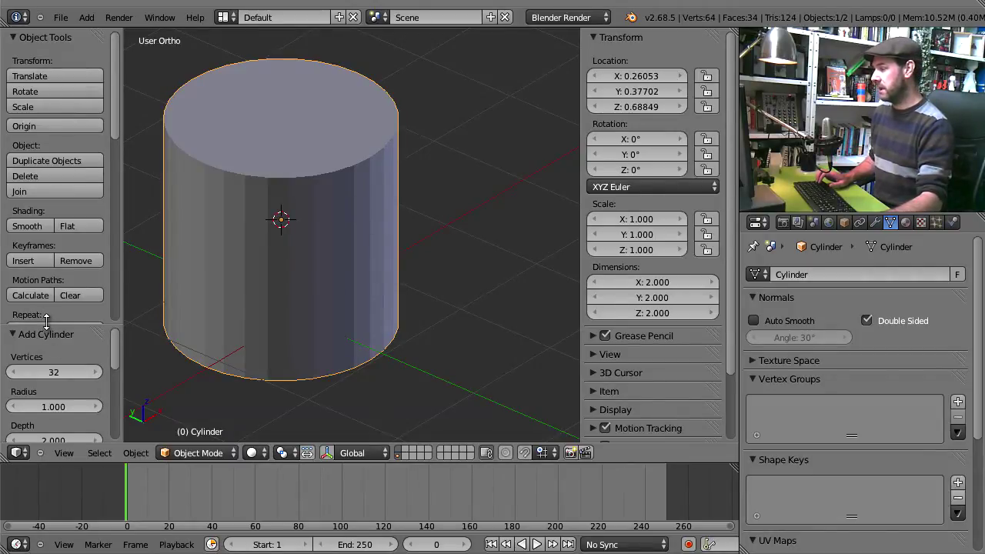
{"action": "left_click_drag", "start_coordinate": [46, 323], "coordinate": [66, 133]}
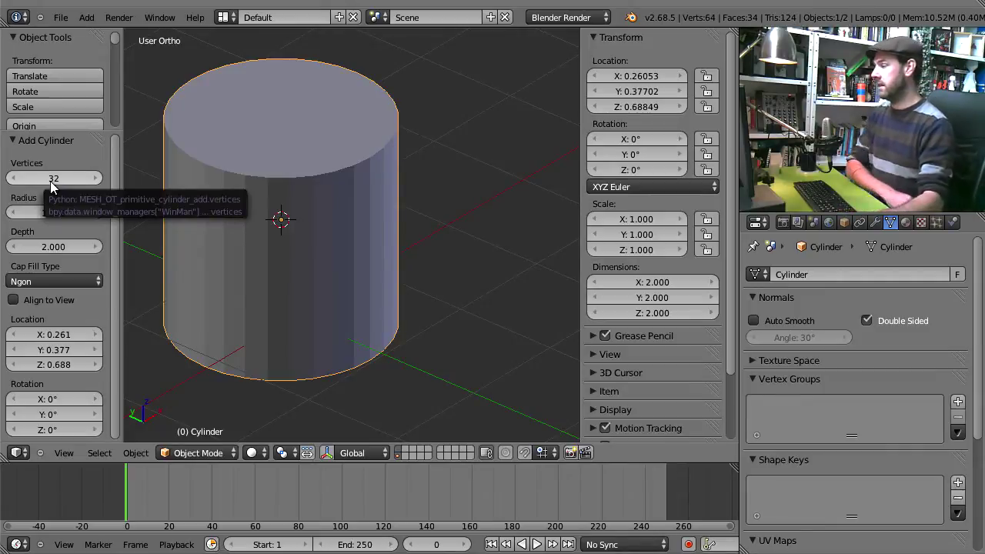
{"action": "left_click_drag", "start_coordinate": [52, 185], "coordinate": [161, 166]}
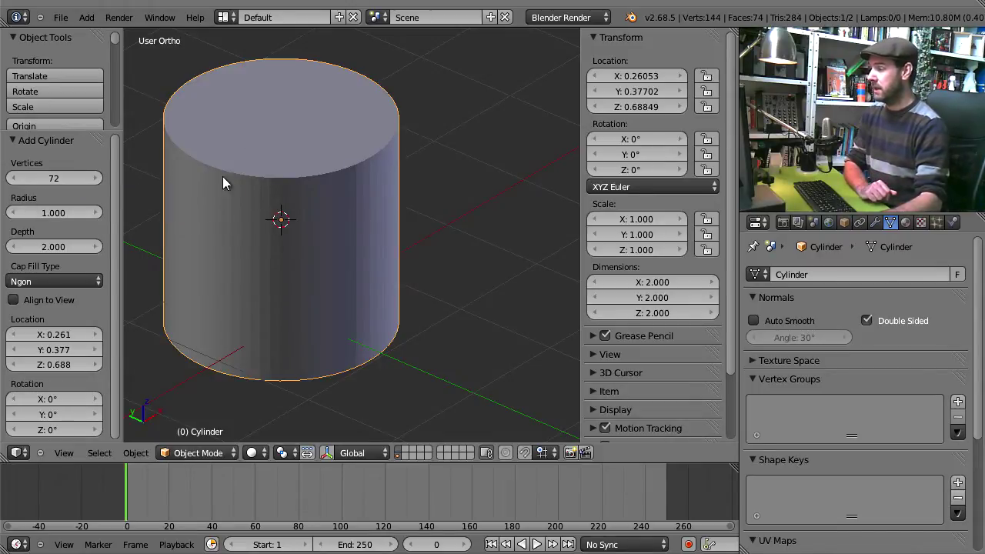
{"action": "middle_click_drag", "start_coordinate": [303, 167], "coordinate": [351, 215]}
{"action": "middle_click_drag", "start_coordinate": [301, 367], "coordinate": [299, 320]}
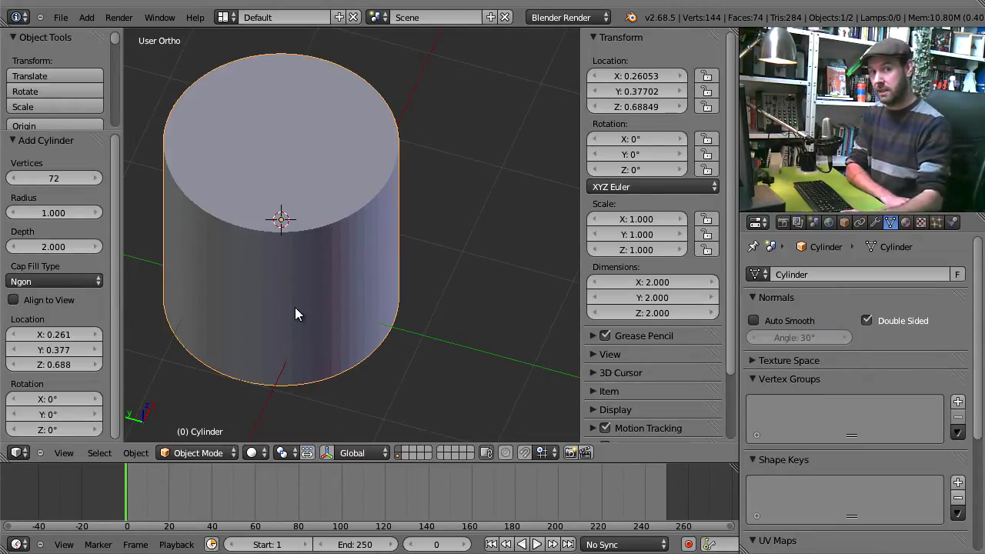
- Export the cylinder via File > Export > Stl as cup.stl on the Desktop
{"action": "left_click", "coordinate": [60, 18]}
{"action": "mouse_move", "coordinate": [103, 270]}
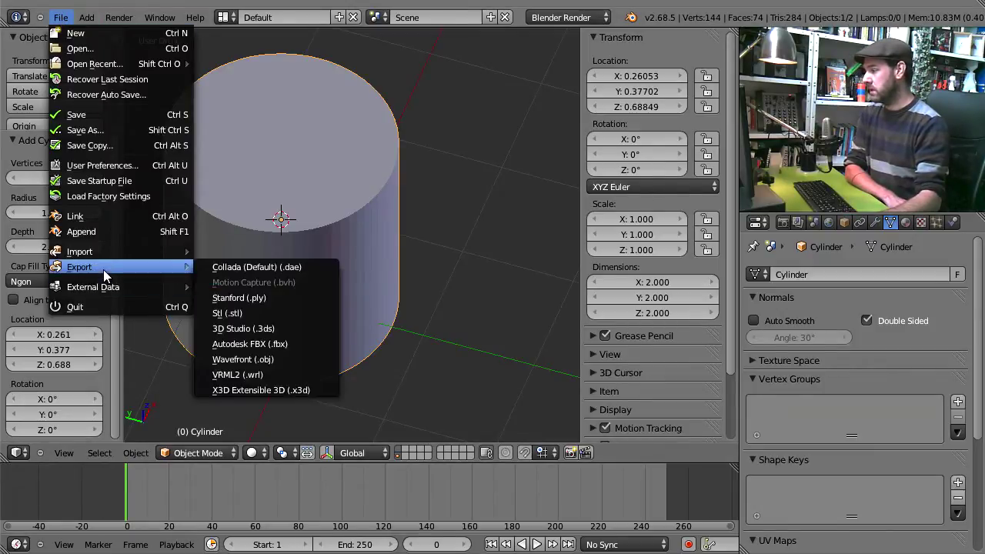
{"action": "left_click", "coordinate": [250, 312]}
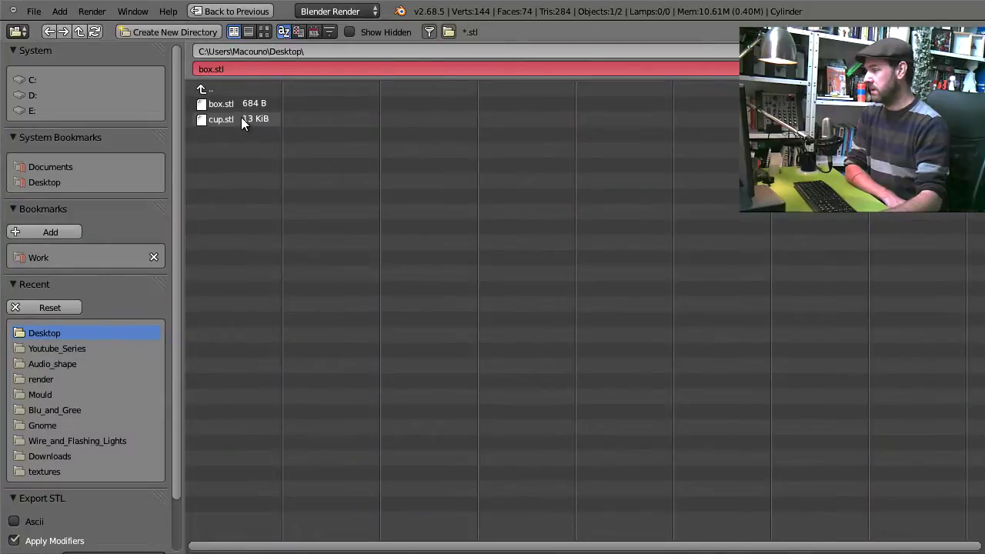
{"action": "left_click", "coordinate": [220, 119]}
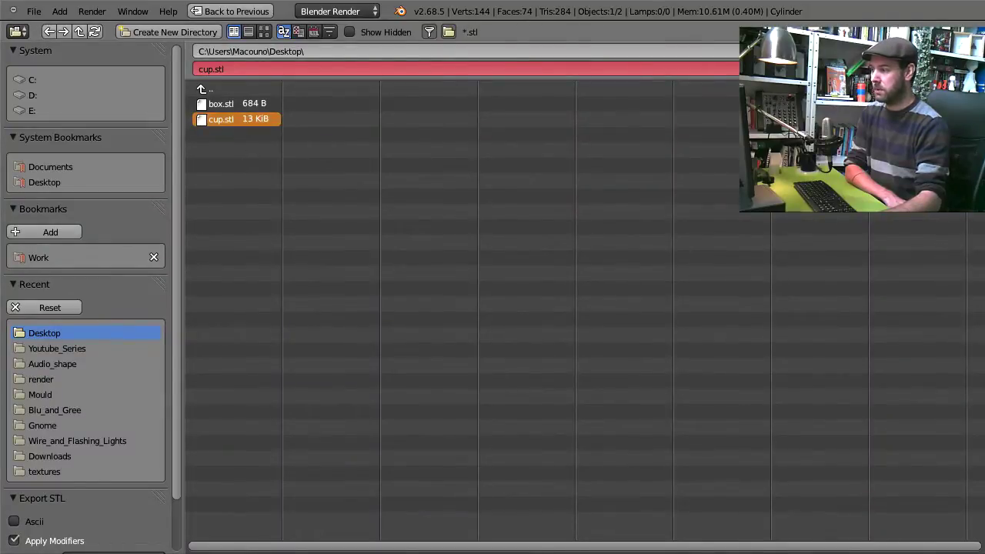
{"action": "key", "text": "Return"}
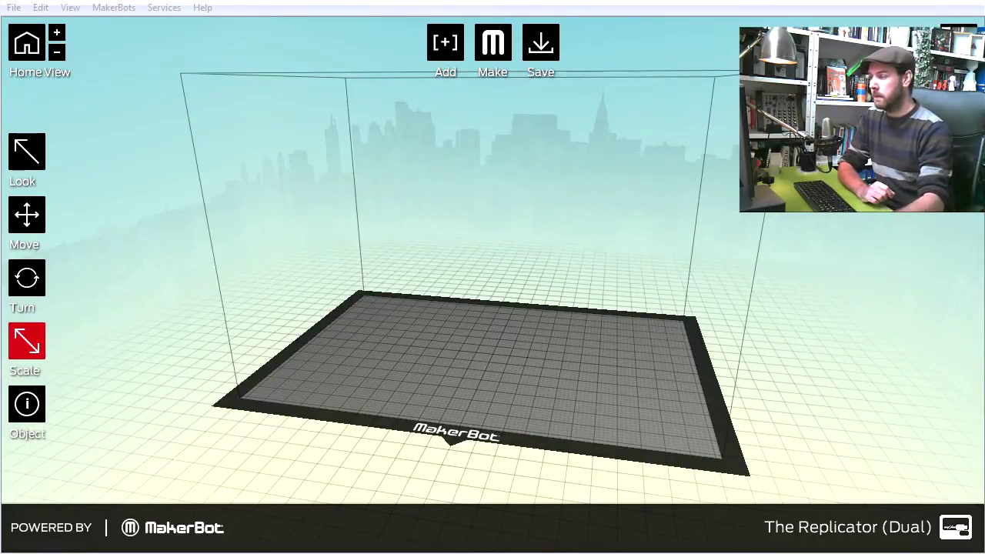
- Add an object to the MakerWare scene, choosing box.stl from the Desktop
{"action": "left_click", "coordinate": [443, 45]}
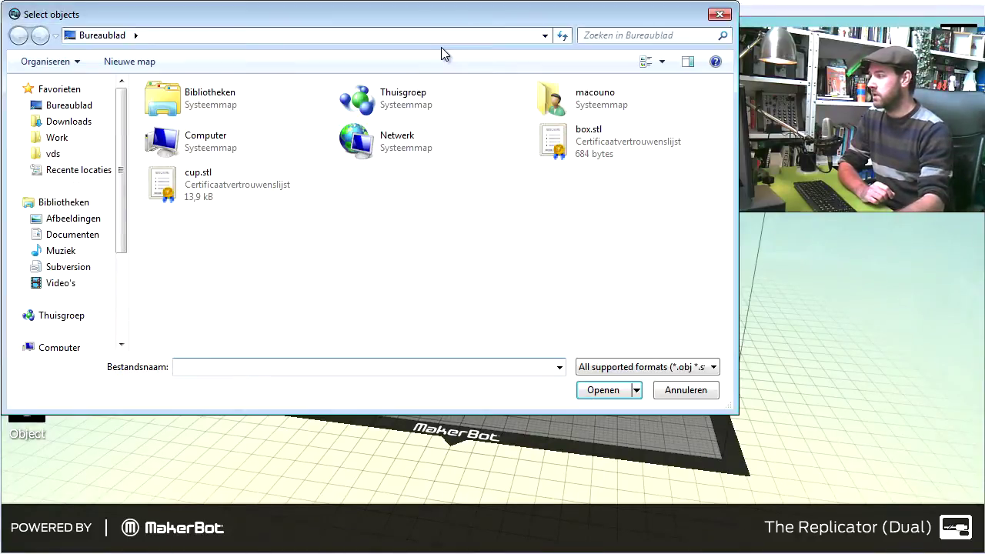
{"action": "left_click", "coordinate": [628, 148]}
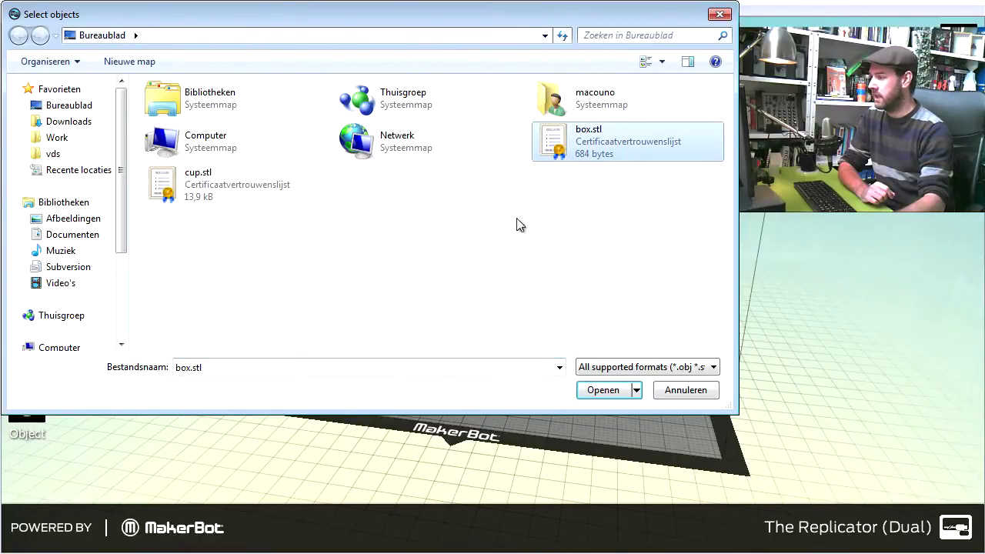
- Load box.stl, move it to the platform, and rescale it from inches to millimetres
{"action": "left_click", "coordinate": [627, 390]}
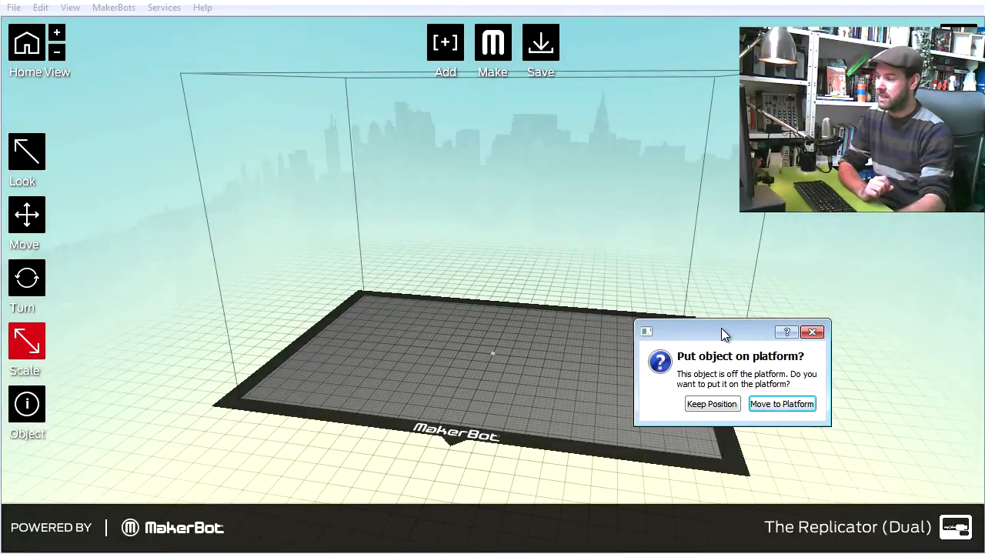
{"action": "left_click_drag", "start_coordinate": [721, 328], "coordinate": [434, 216]}
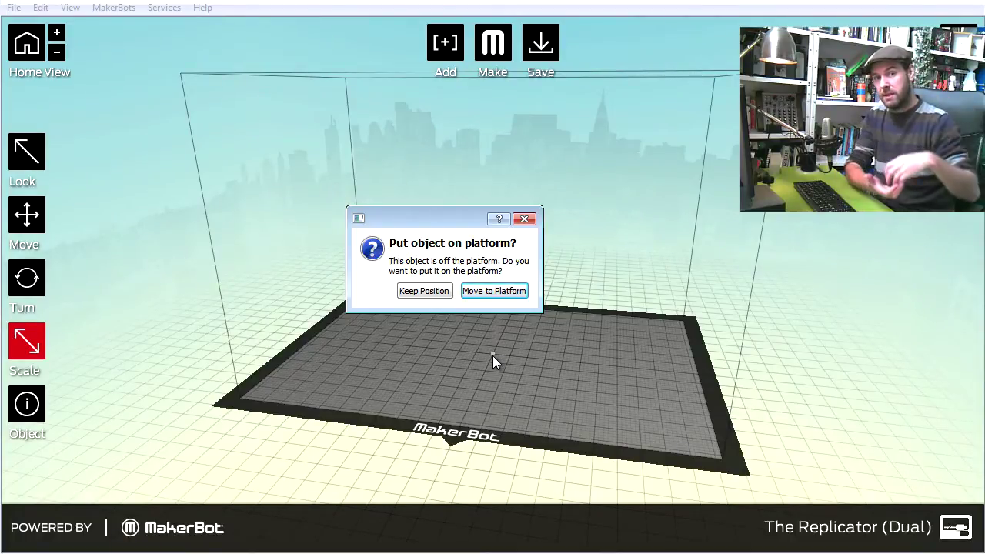
{"action": "left_click", "coordinate": [508, 294]}
{"action": "left_click_drag", "start_coordinate": [710, 328], "coordinate": [398, 187]}
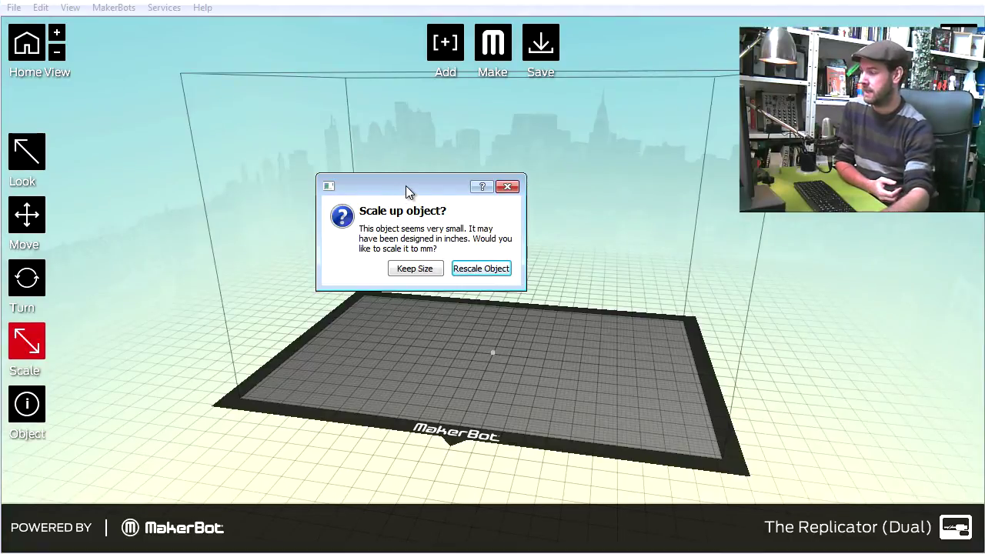
{"action": "left_click", "coordinate": [491, 270]}
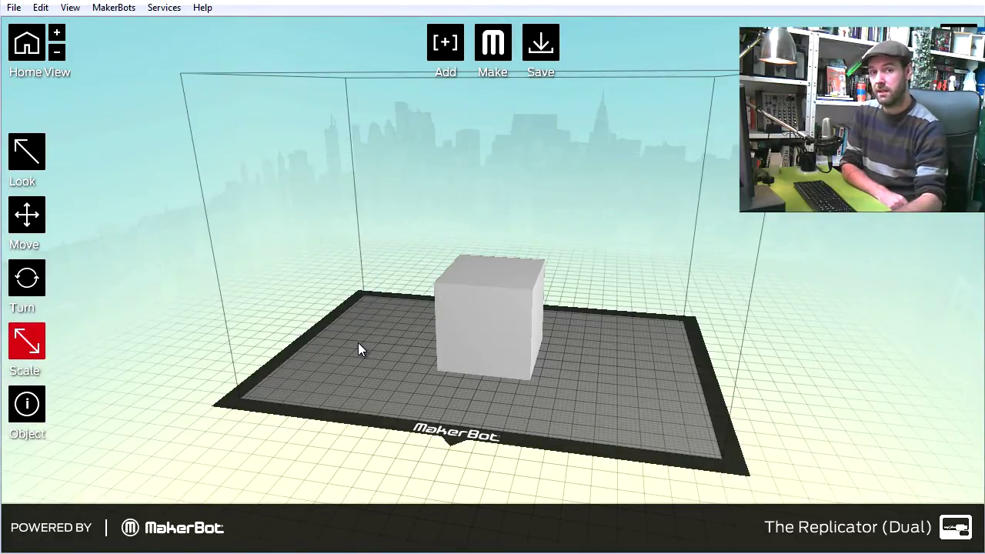
- Select the box.stl cube and orbit the view to see its right face
{"action": "left_click", "coordinate": [500, 322]}
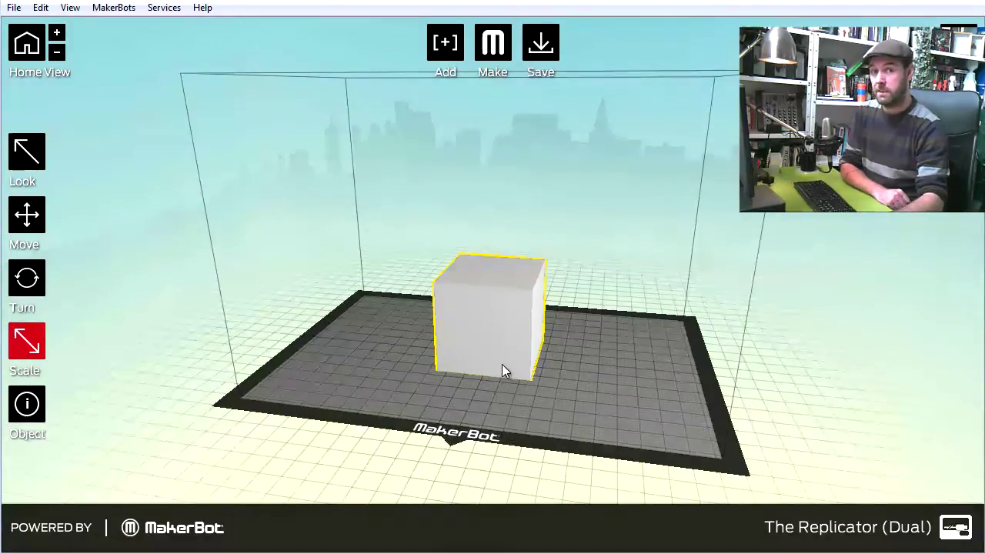
{"action": "right_click_drag", "start_coordinate": [490, 389], "coordinate": [453, 388]}
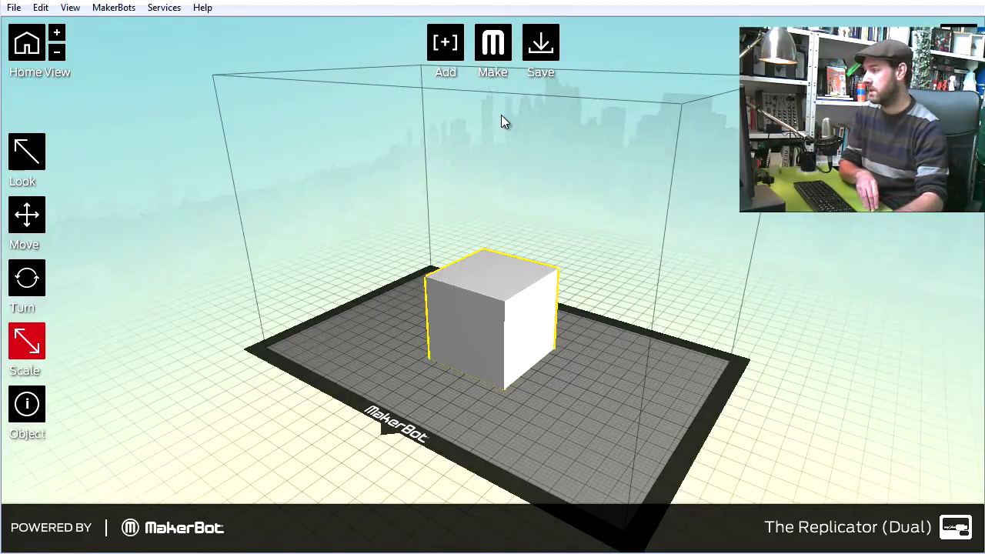
- Open the Make export-to-file settings for the cube and expand Advanced Options
{"action": "left_click", "coordinate": [493, 43]}
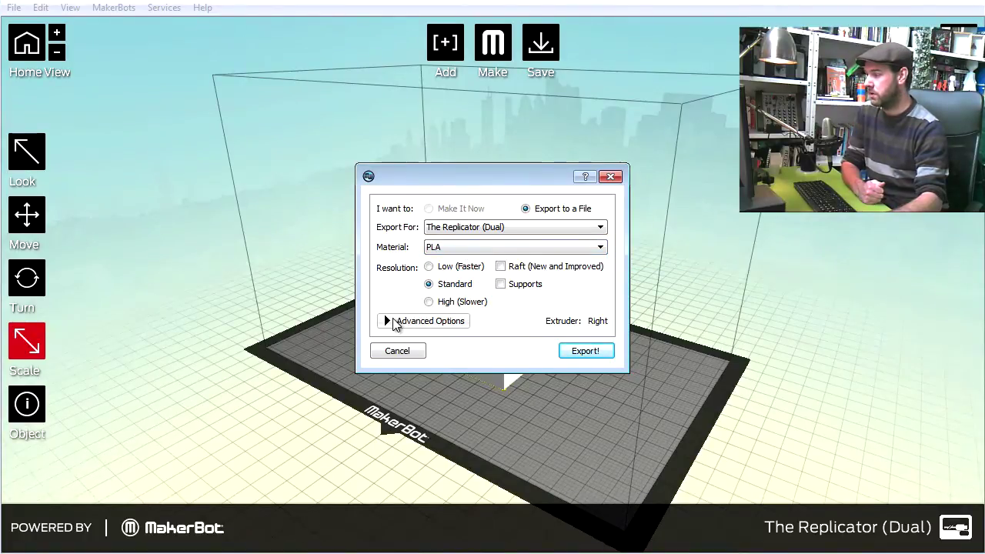
{"action": "left_click", "coordinate": [394, 322]}
{"action": "left_click_drag", "start_coordinate": [505, 172], "coordinate": [381, 102]}
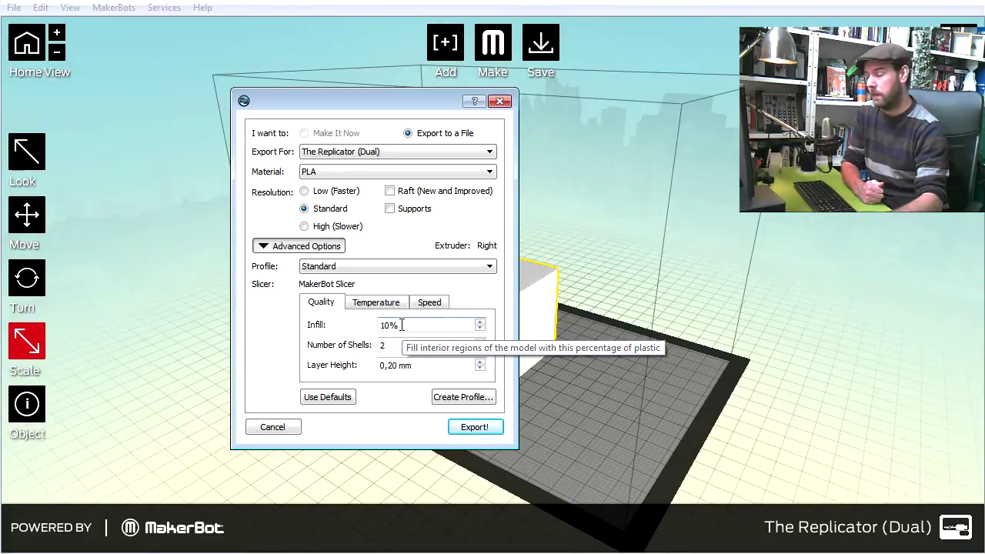
- Create a profile named 'My box profile' from the MakerBot Slicer Standard PLA Template
{"action": "left_click", "coordinate": [464, 397]}
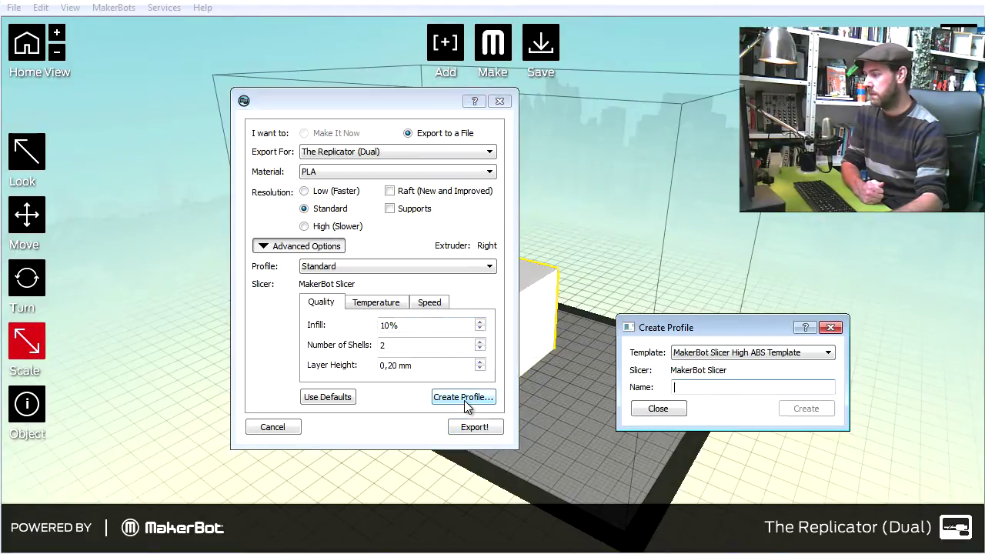
{"action": "left_click_drag", "start_coordinate": [733, 327], "coordinate": [674, 282]}
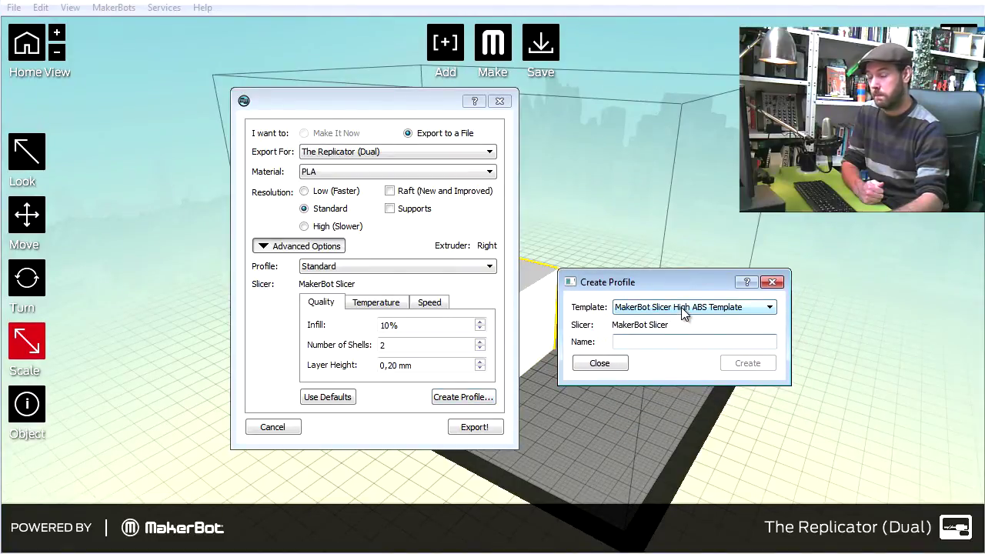
{"action": "left_click", "coordinate": [683, 311]}
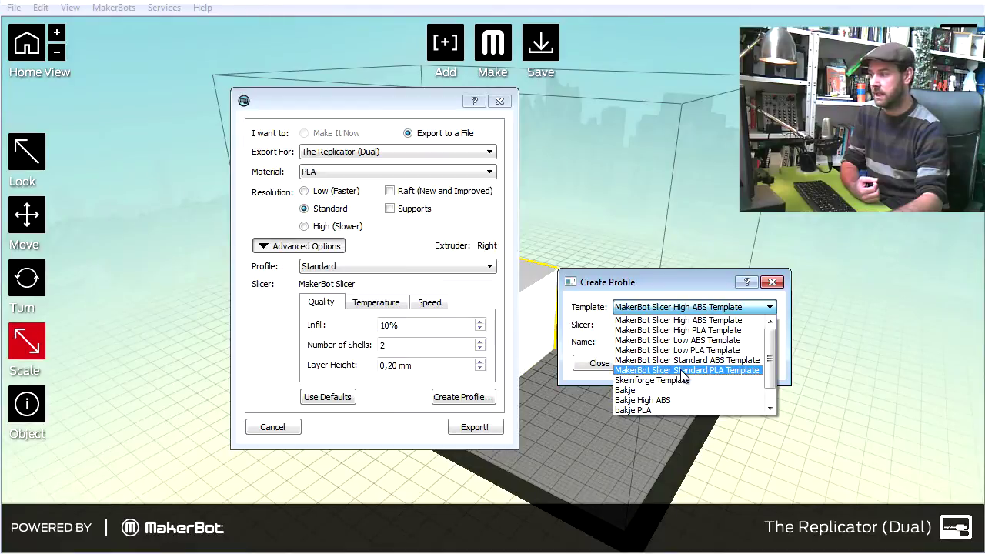
{"action": "left_click", "coordinate": [682, 373]}
{"action": "left_click", "coordinate": [675, 341]}
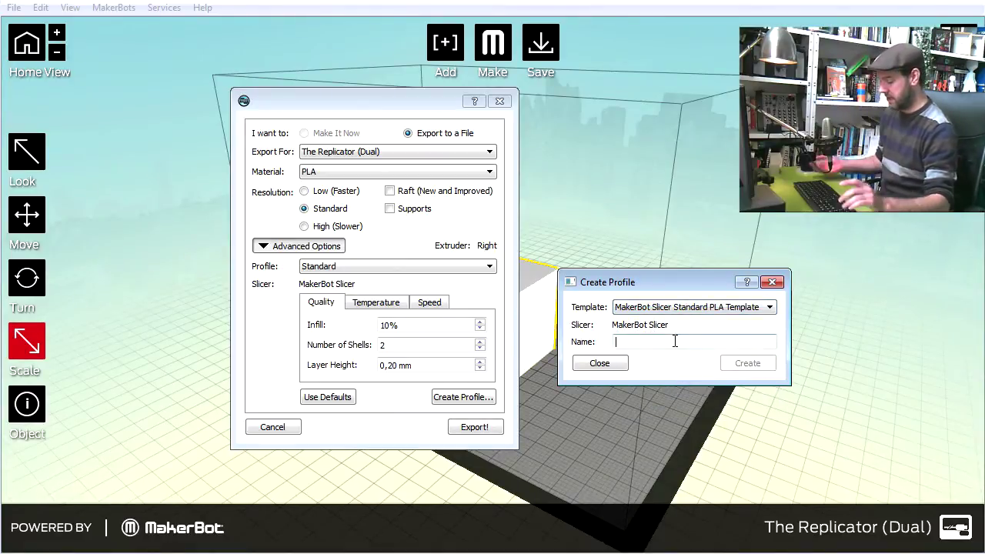
{"action": "type", "text": "M"}
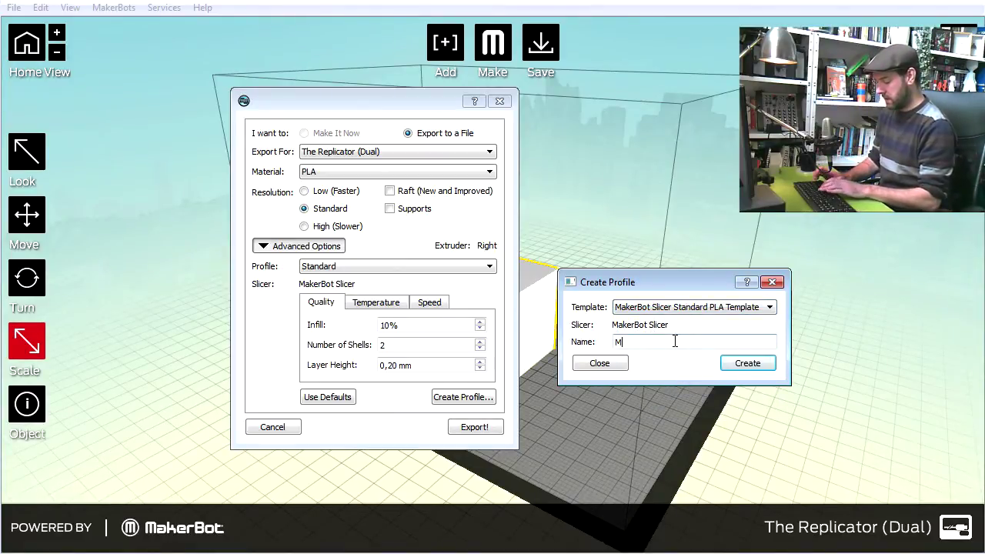
{"action": "type", "text": "y box profile"}
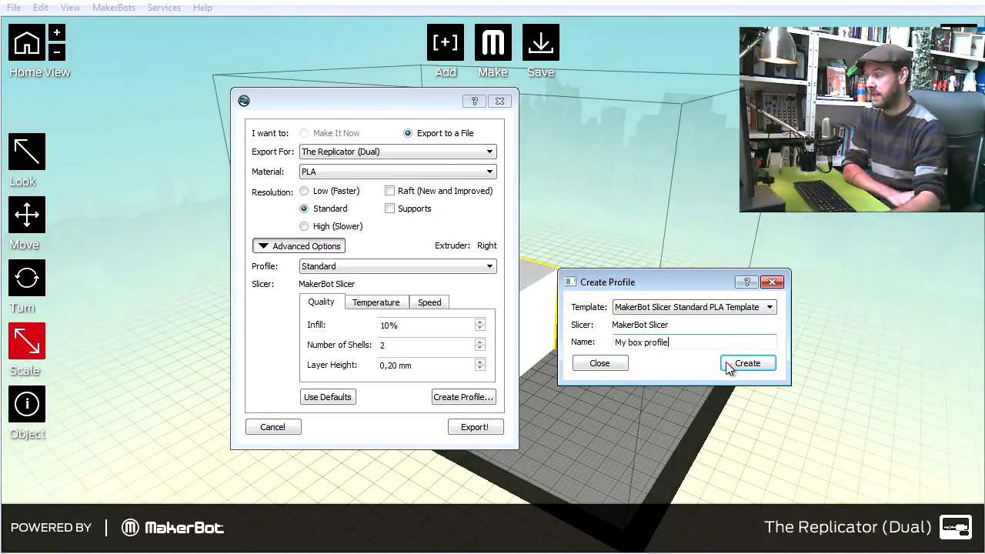
{"action": "left_click", "coordinate": [741, 366]}
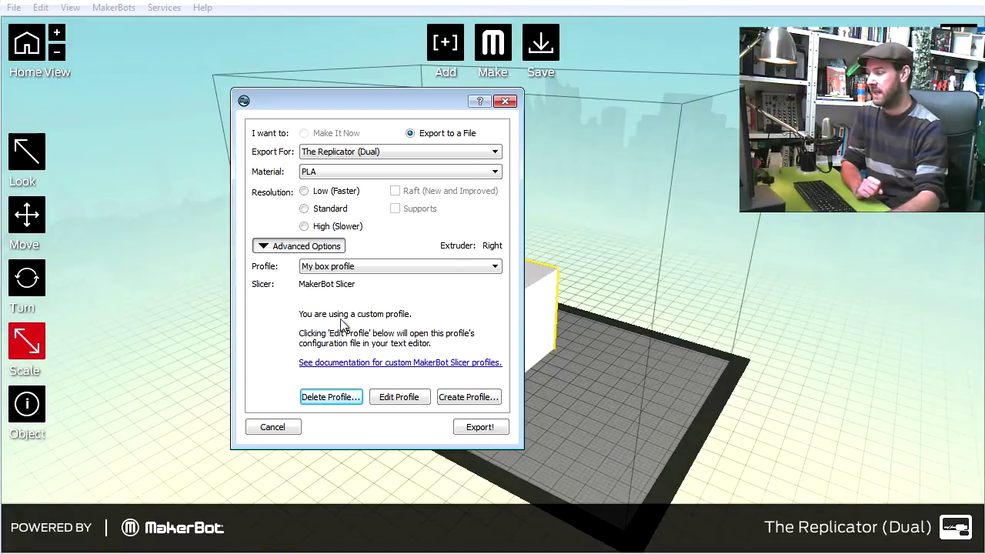
- Open the profile's miracle.json in Notepad++, select rapidMoveFeedRateXY, and switch to Chrome
{"action": "left_click", "coordinate": [394, 398]}
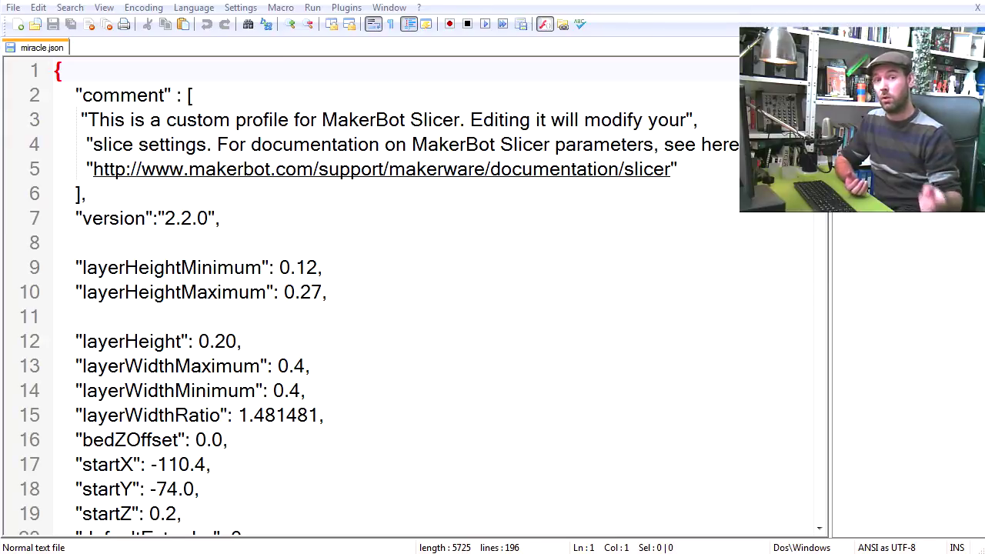
{"action": "left_click", "coordinate": [184, 293]}
{"action": "scroll", "coordinate": [304, 343], "scroll_direction": "down", "scroll_amount": 3}
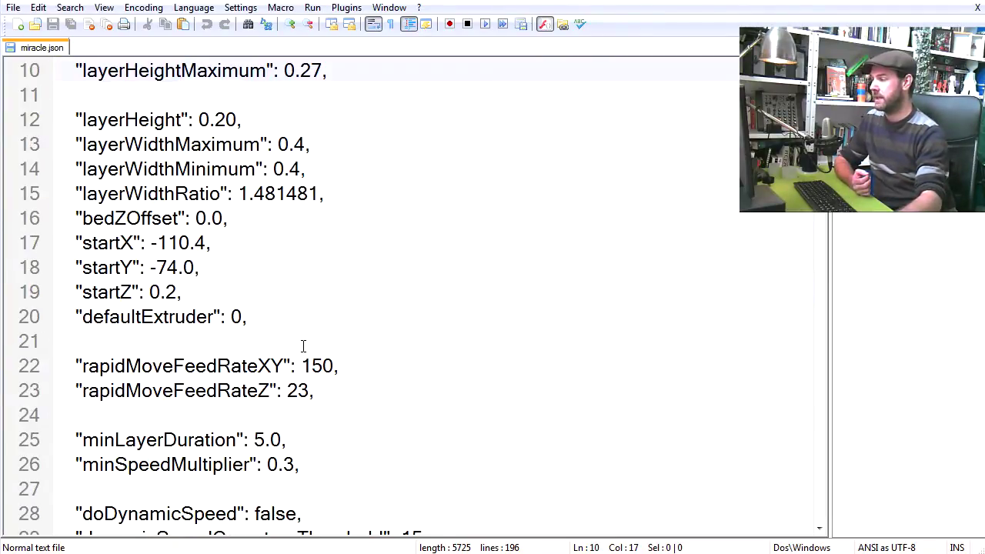
{"action": "double_click", "coordinate": [171, 365]}
{"action": "key", "text": "ctrl+c"}
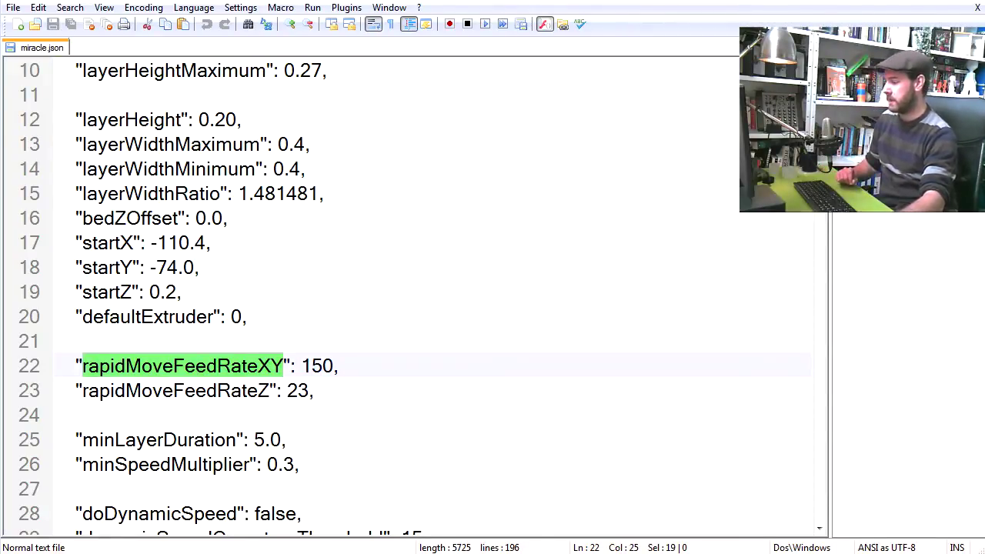
{"action": "key", "text": "alt+Tab"}
- Search the web for the copied setting name rapidMoveFeedRateXY
{"action": "left_click", "coordinate": [79, 22]}
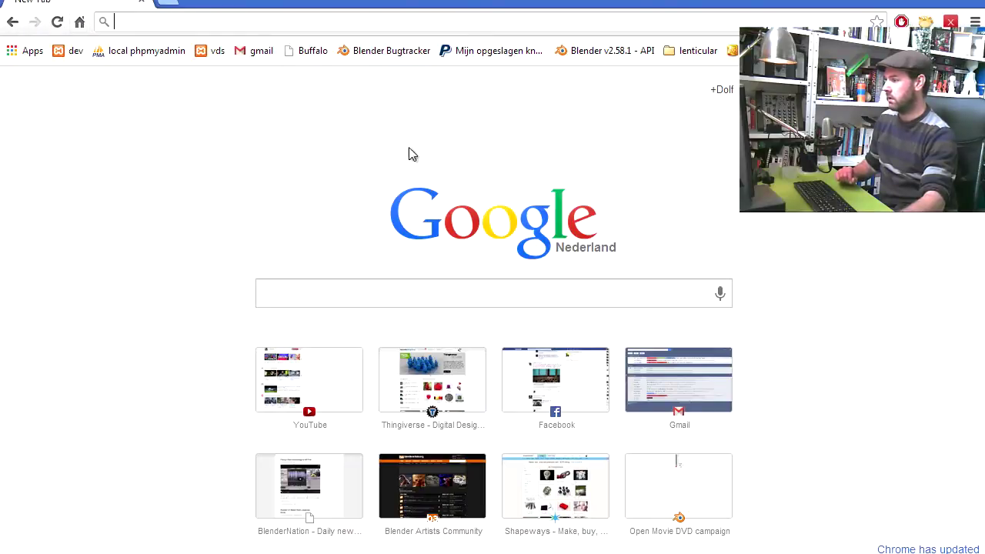
{"action": "left_click", "coordinate": [332, 305]}
{"action": "key", "text": "ctrl+v"}
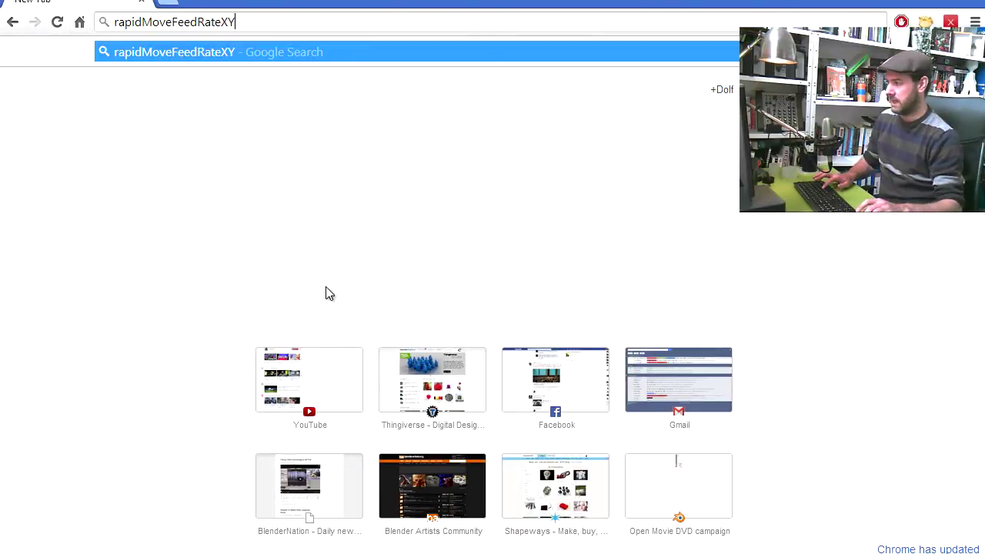
{"action": "key", "text": "Return"}
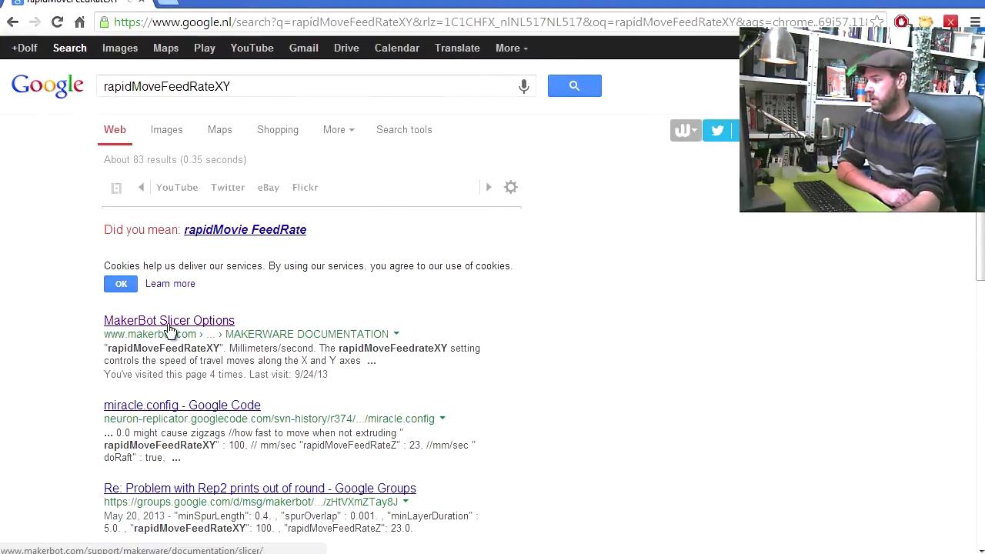
- Read the Travel Movement section of MakerBot Slicer Options, then return to miracle.json
{"action": "left_click", "coordinate": [170, 329]}
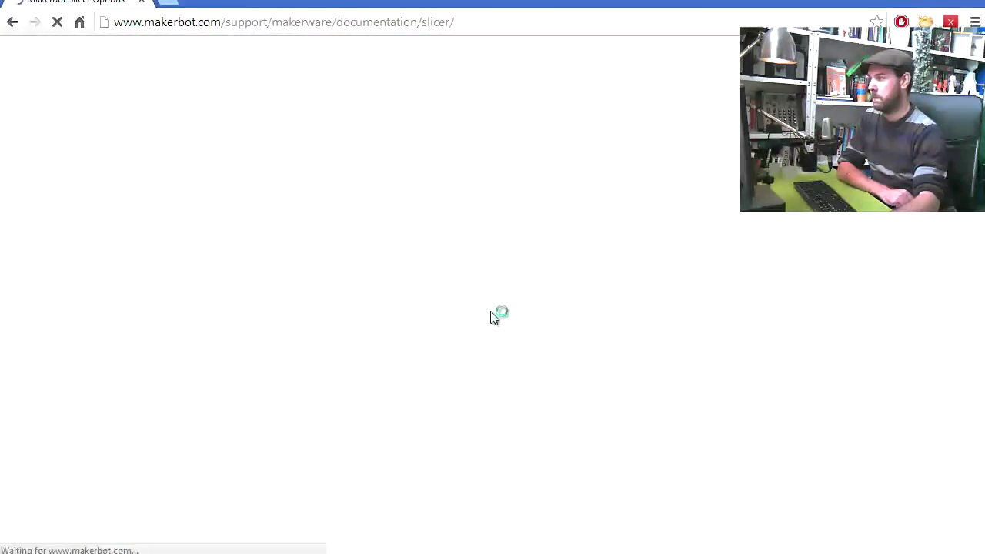
{"action": "scroll", "coordinate": [501, 315], "scroll_direction": "down", "scroll_amount": 3}
{"action": "scroll", "coordinate": [508, 312], "scroll_direction": "down", "scroll_amount": 6}
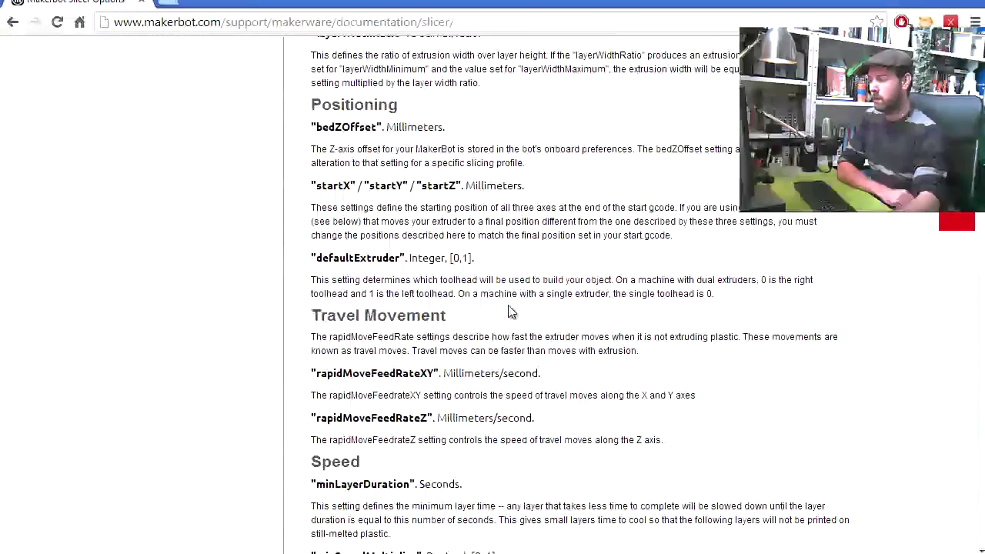
{"action": "scroll", "coordinate": [508, 312], "scroll_direction": "down", "scroll_amount": 4}
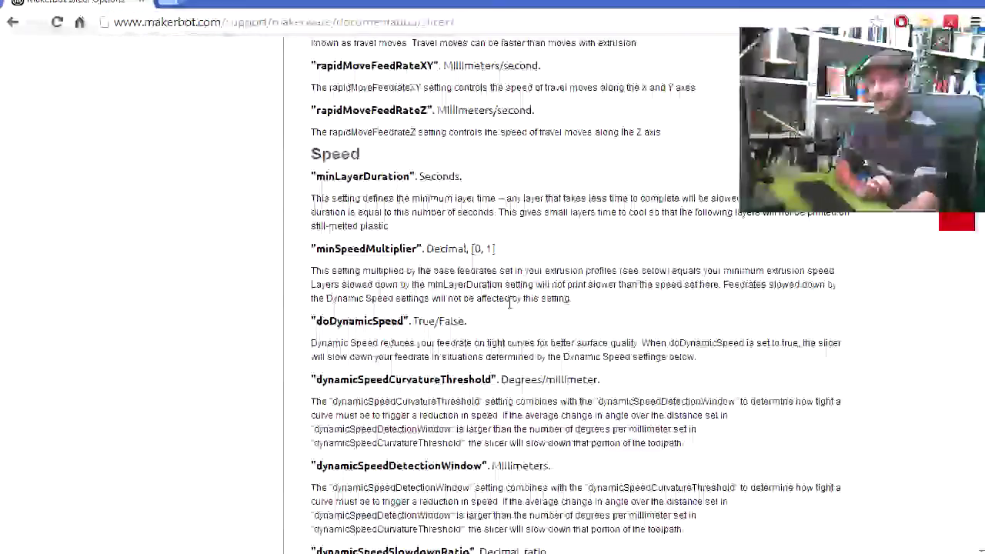
{"action": "scroll", "coordinate": [509, 302], "scroll_direction": "down", "scroll_amount": 5}
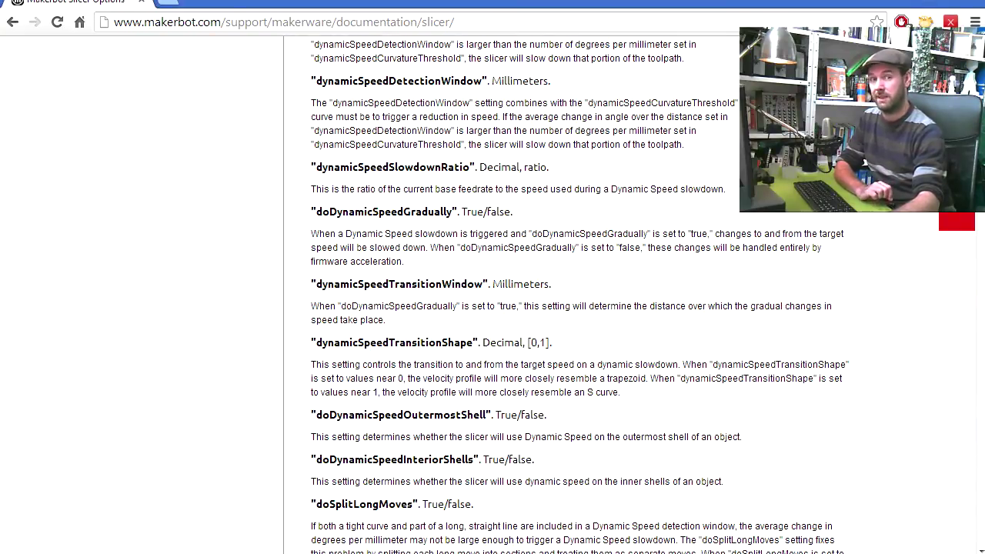
{"action": "key", "text": "alt+Tab"}
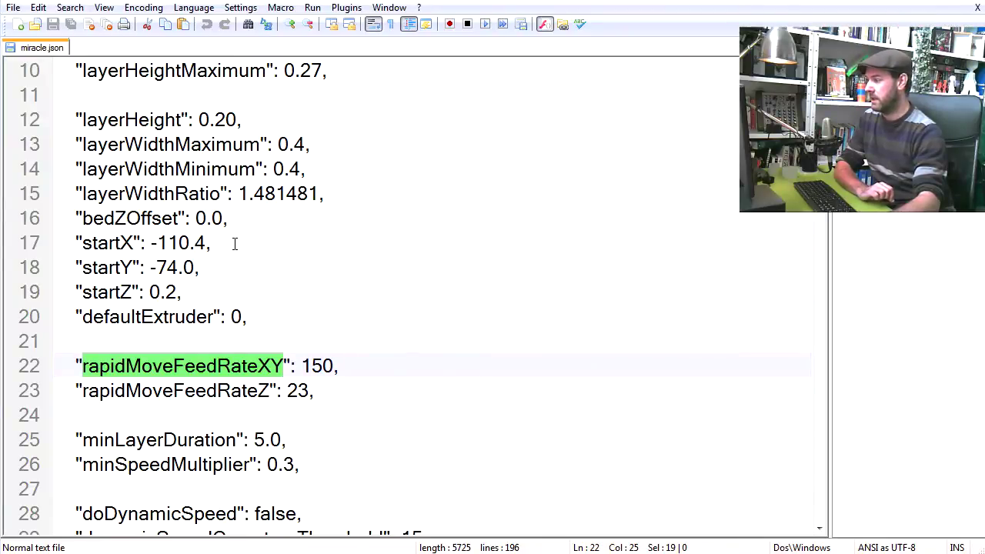
- Scroll past numberOfShells and change roofThickness from 0.8 to 0.0
{"action": "left_click", "coordinate": [235, 244]}
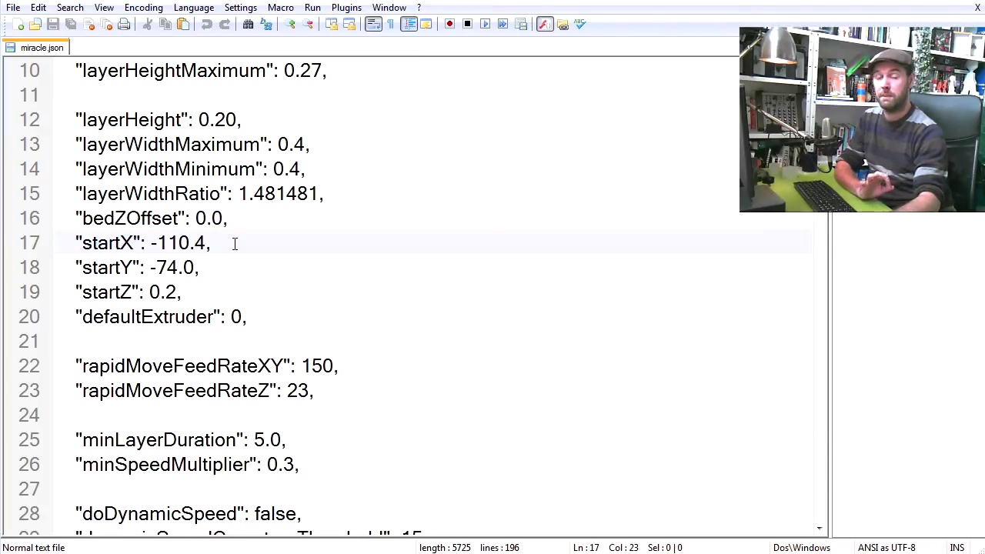
{"action": "scroll", "coordinate": [235, 243], "scroll_direction": "down", "scroll_amount": 3}
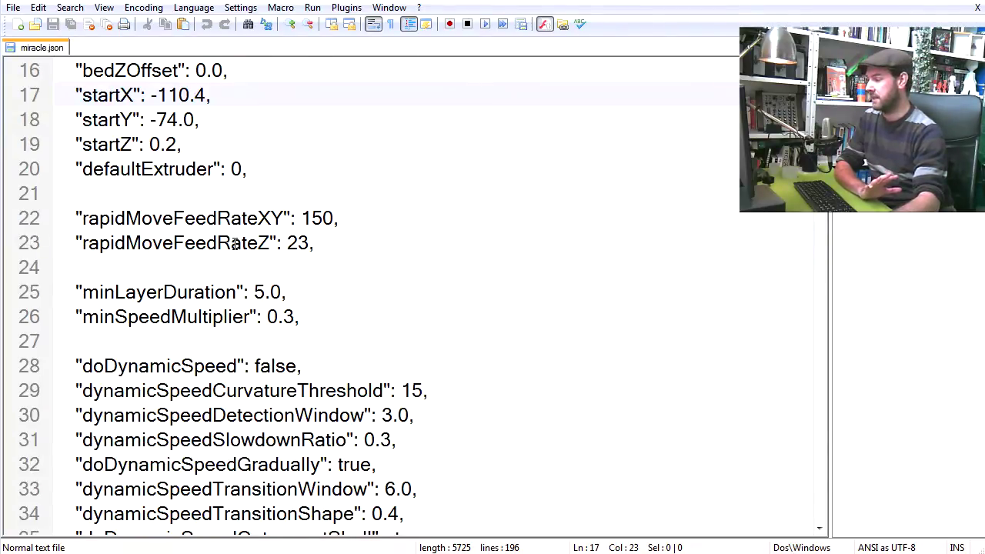
{"action": "scroll", "coordinate": [234, 243], "scroll_direction": "down", "scroll_amount": 6}
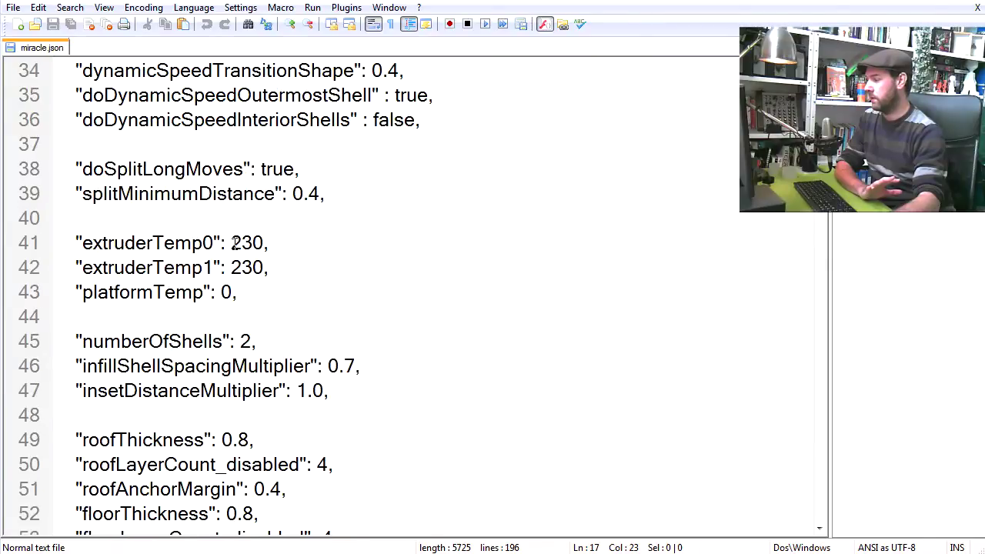
{"action": "left_click", "coordinate": [225, 267]}
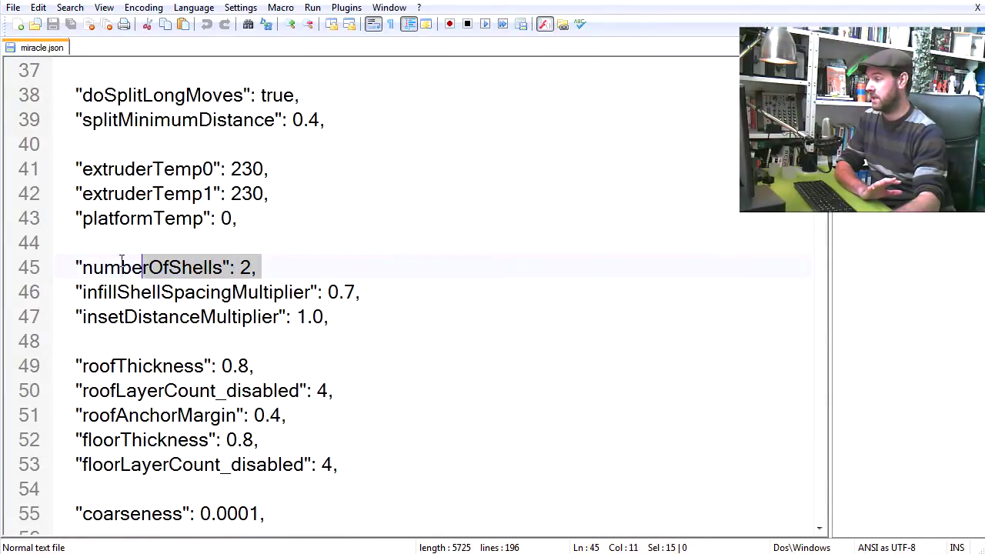
{"action": "left_click_drag", "start_coordinate": [109, 262], "coordinate": [76, 266]}
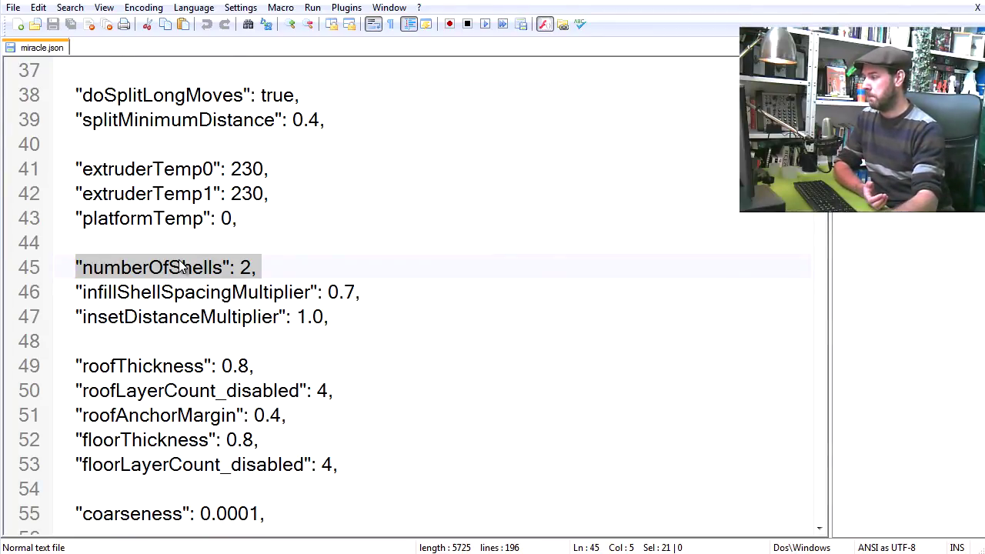
{"action": "scroll", "coordinate": [181, 267], "scroll_direction": "down", "scroll_amount": 1}
{"action": "left_click", "coordinate": [173, 289]}
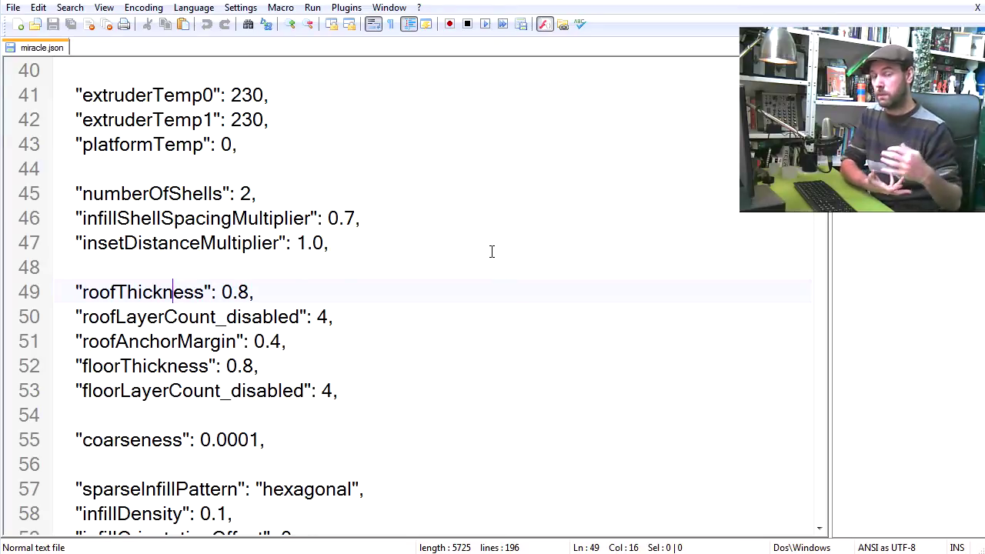
{"action": "left_click", "coordinate": [248, 279]}
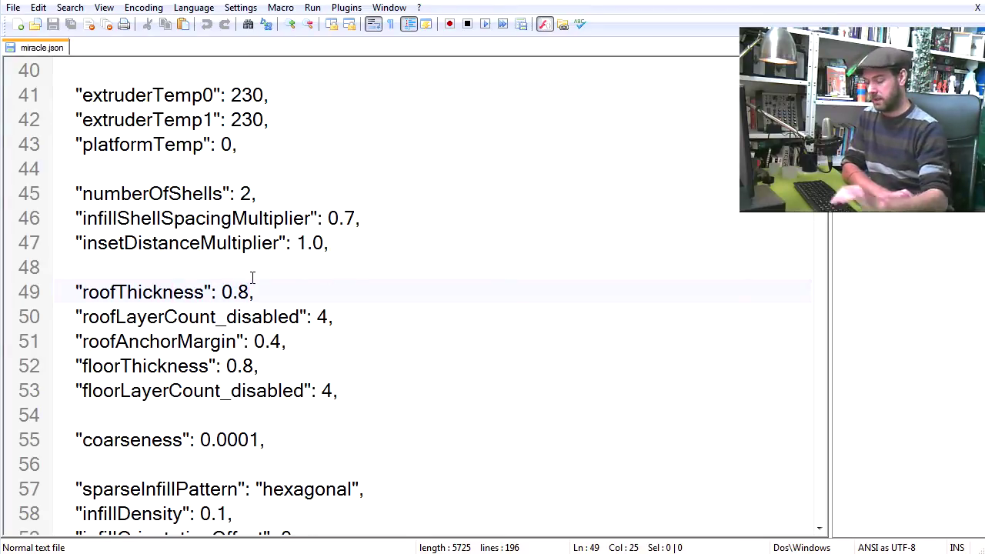
{"action": "key", "text": "BackSpace"}
{"action": "type", "text": "0"}
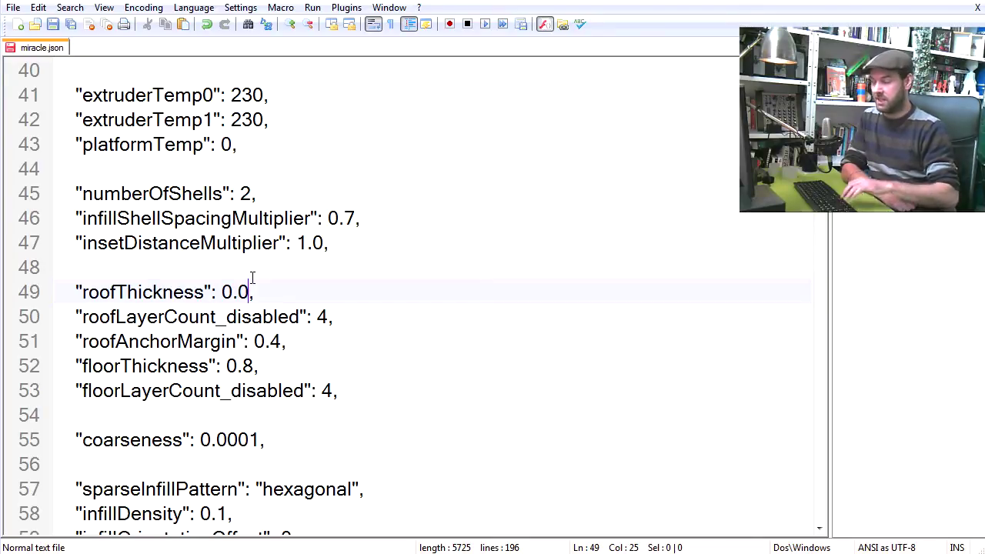
- Enable roofLayerCount by deleting the _disabled suffix from its key on line 50
{"action": "key", "text": "Down"}
{"action": "key", "text": "Left"}
{"action": "key", "text": "Left"}
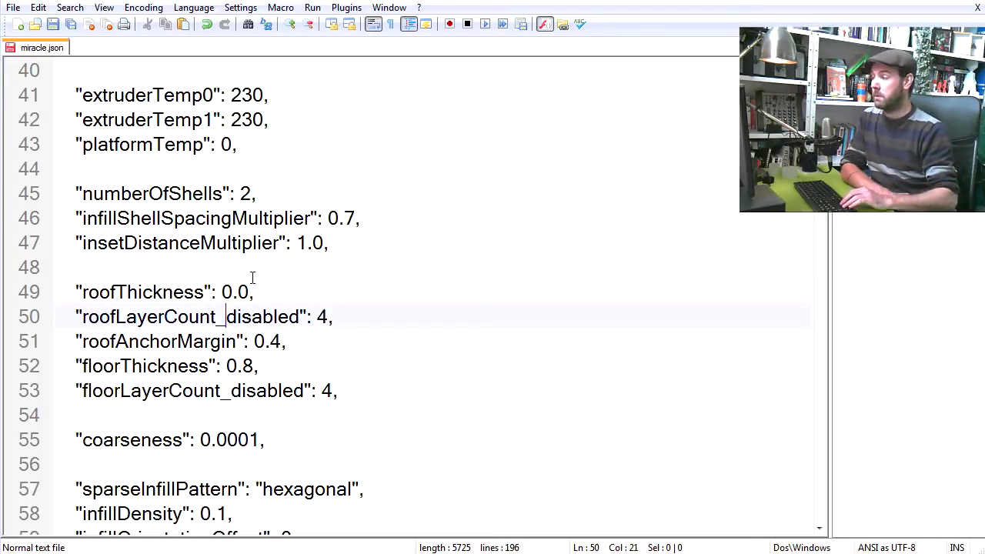
{"action": "key", "text": "Left"}
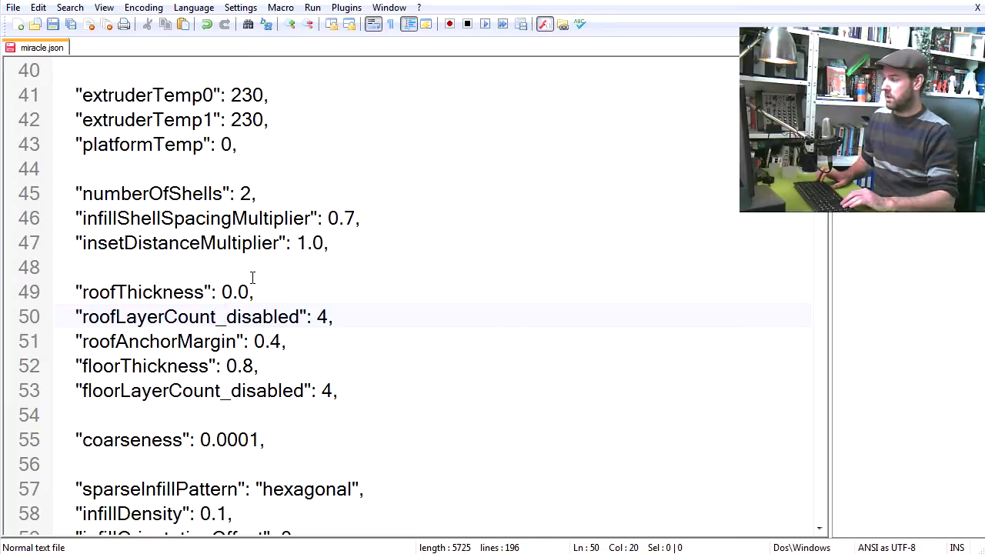
{"action": "key", "text": "shift+Right"}
{"action": "key", "text": "shift+Right"}
{"action": "key", "text": "shift+Right"}
{"action": "key", "text": "shift+Right"}
{"action": "key", "text": "shift+Right"}
{"action": "key", "text": "shift+Right"}
{"action": "key", "text": "shift+Right"}
{"action": "key", "text": "shift+Right"}
{"action": "key", "text": "shift+Right"}
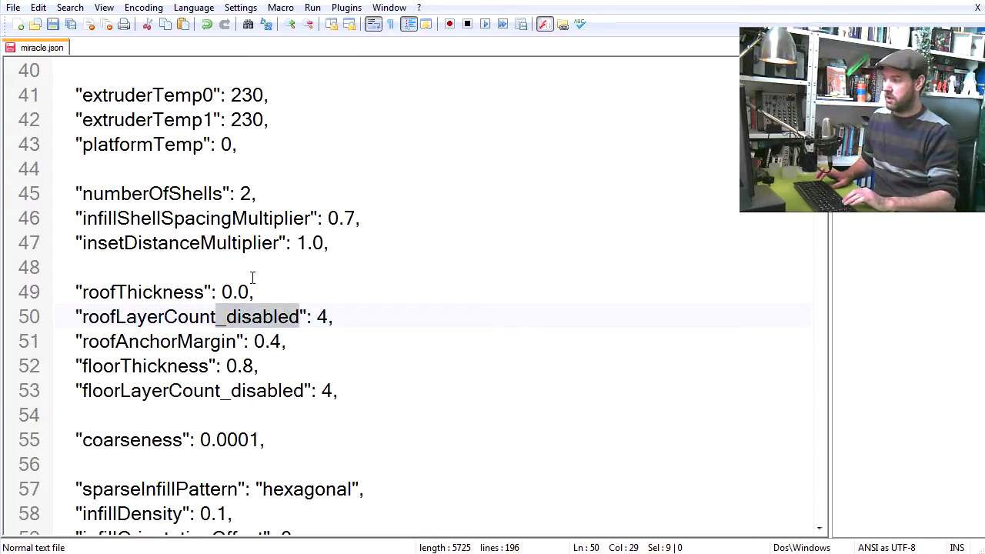
{"action": "key", "text": "Delete"}
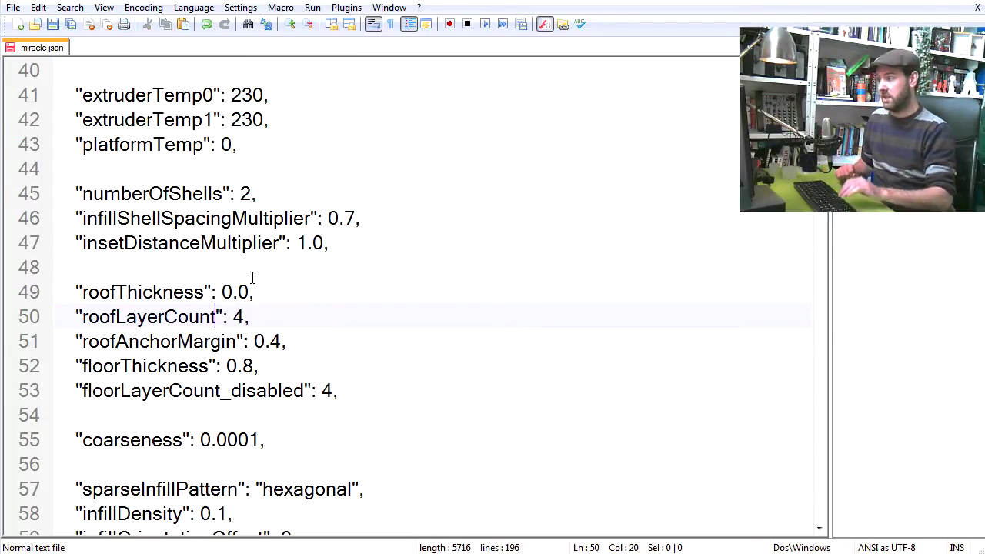
{"action": "key", "text": "Right"}
{"action": "key", "text": "Right"}
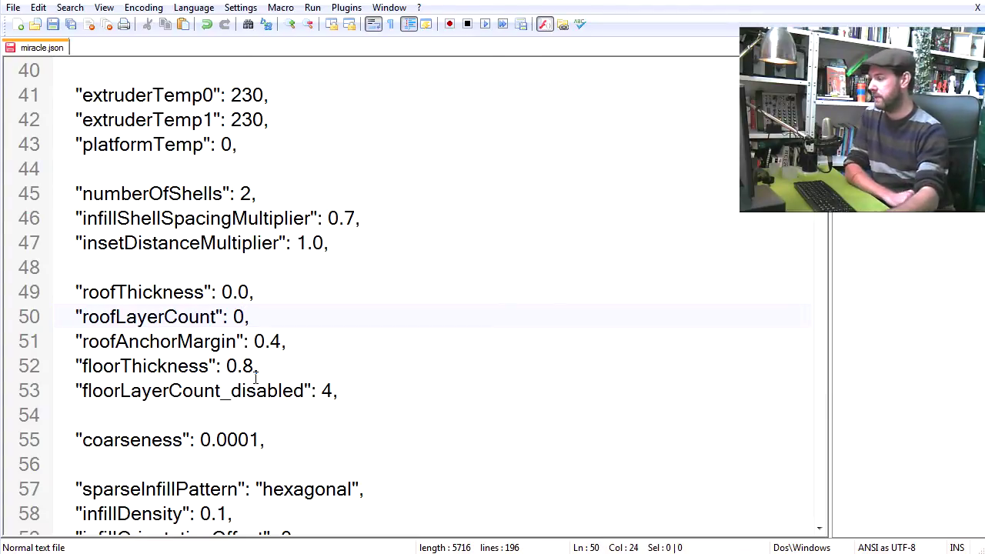
- Change infillDensity from 0.1 to 0.0
{"action": "scroll", "coordinate": [255, 374], "scroll_direction": "down", "scroll_amount": 2}
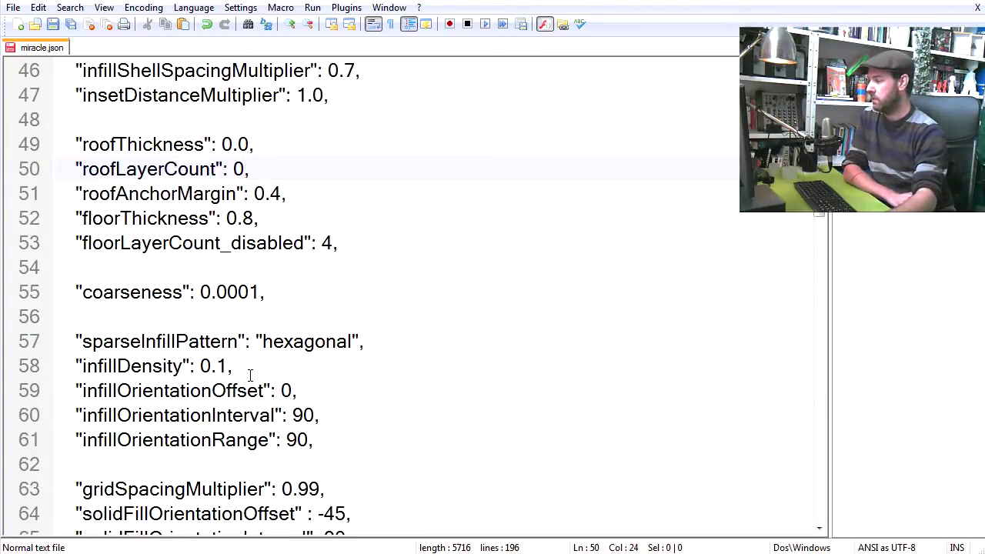
{"action": "left_click", "coordinate": [120, 368]}
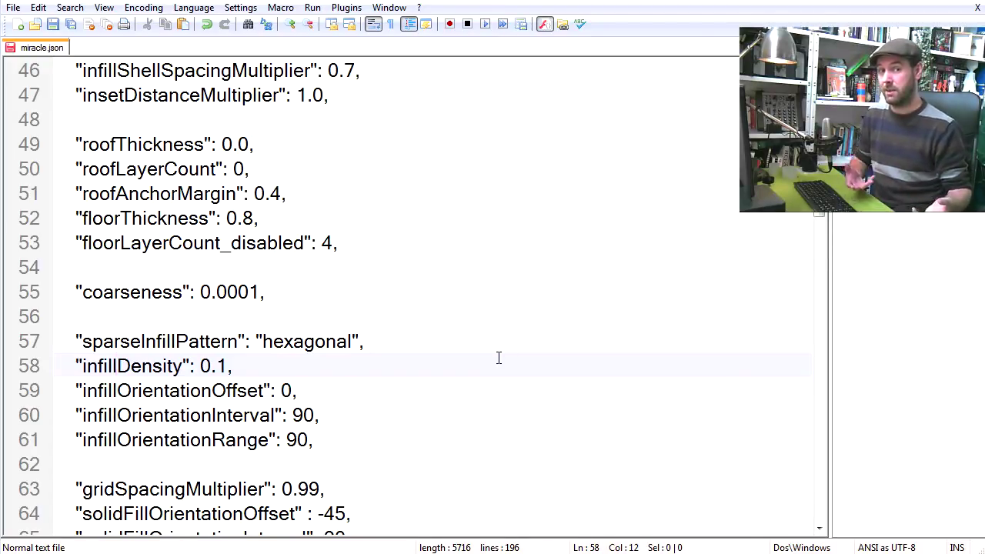
{"action": "left_click", "coordinate": [228, 365]}
{"action": "key", "text": "BackSpace"}
{"action": "type", "text": "0"}
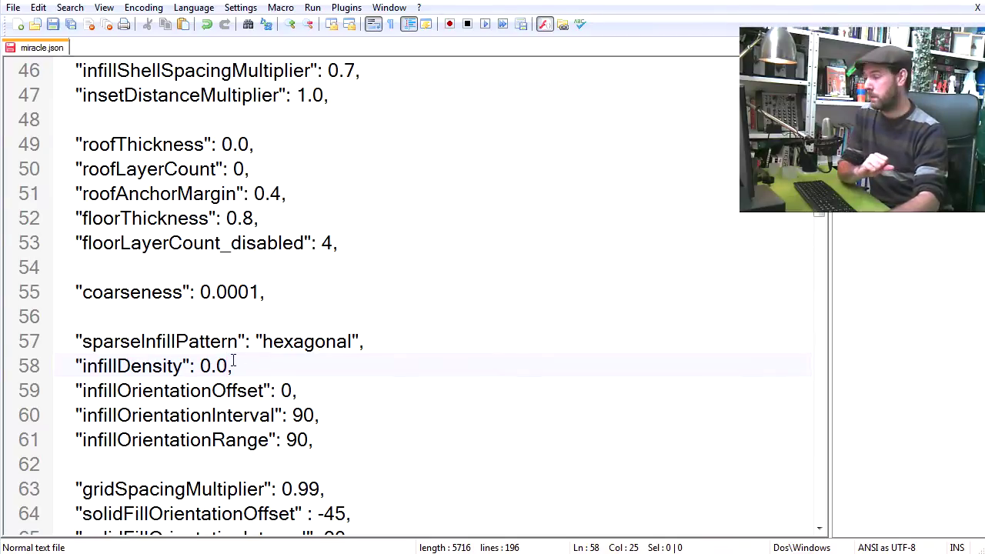
- Scroll down to the doRaft setting on line 87 and select it
{"action": "scroll", "coordinate": [227, 365], "scroll_direction": "down", "scroll_amount": 4}
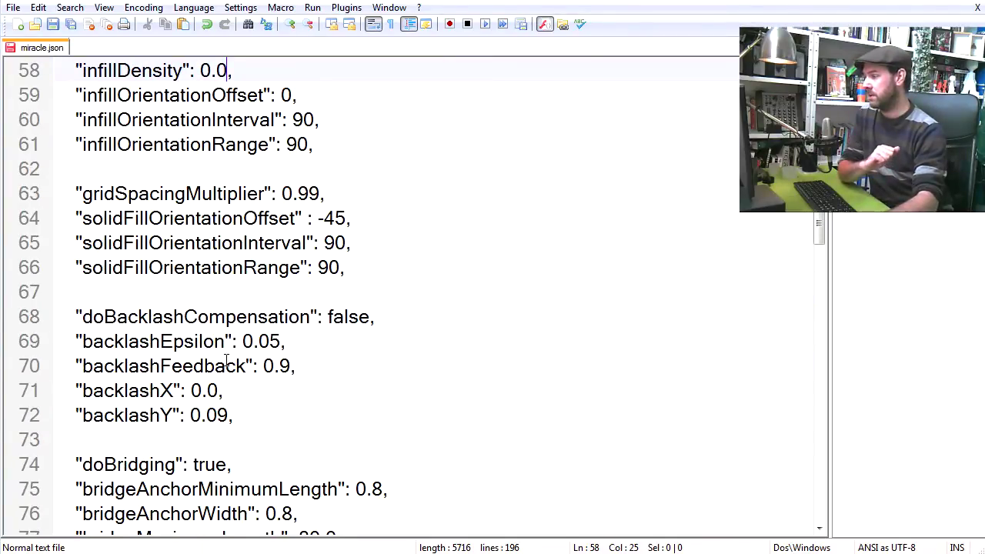
{"action": "scroll", "coordinate": [227, 365], "scroll_direction": "down", "scroll_amount": 4}
{"action": "scroll", "coordinate": [227, 365], "scroll_direction": "down", "scroll_amount": 1}
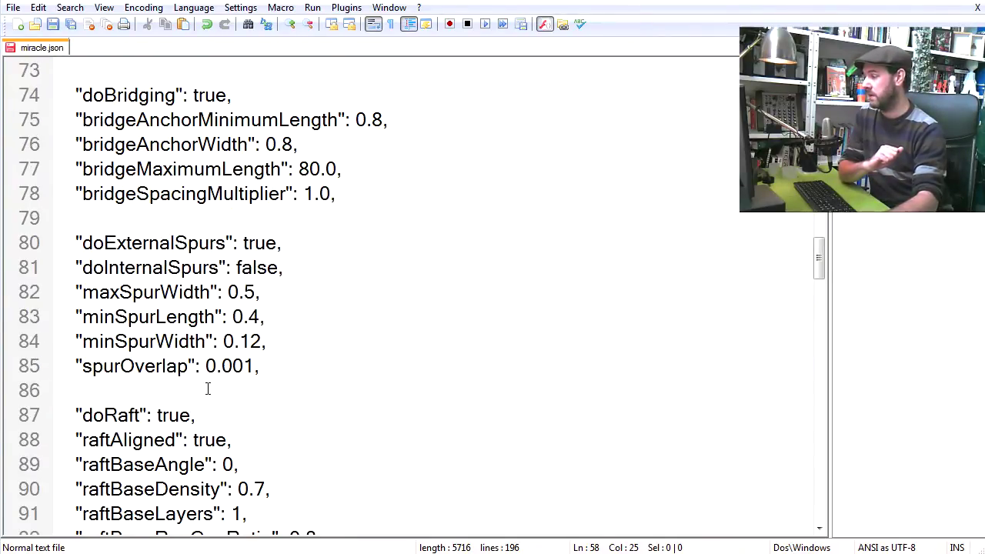
{"action": "double_click", "coordinate": [110, 416]}
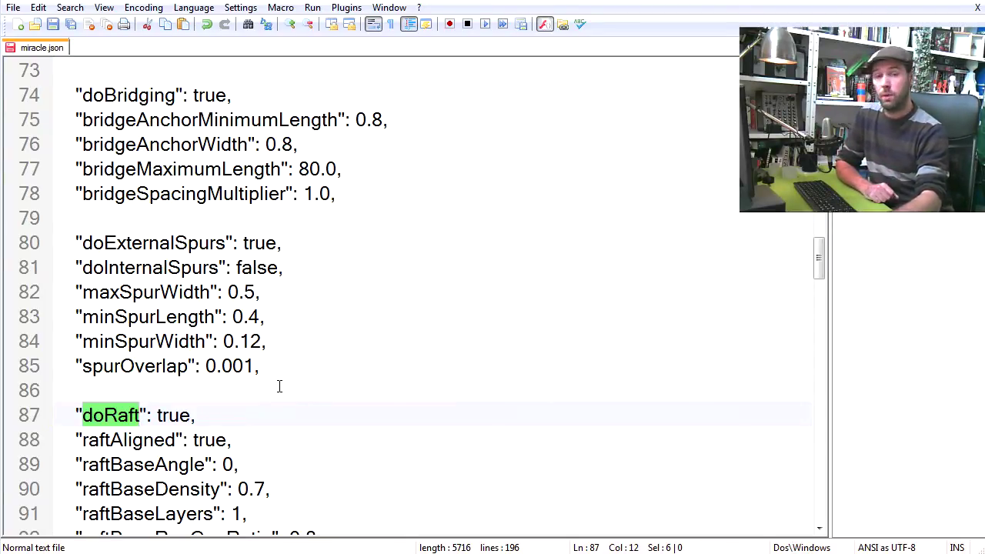
- Save the edited miracle.json profile with File > Save
{"action": "left_click", "coordinate": [13, 8]}
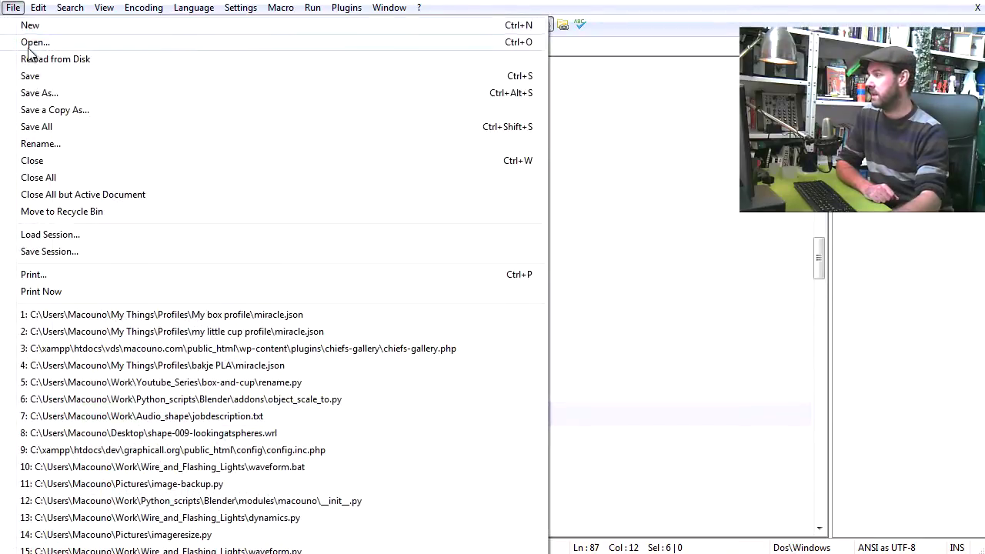
{"action": "left_click", "coordinate": [31, 75]}
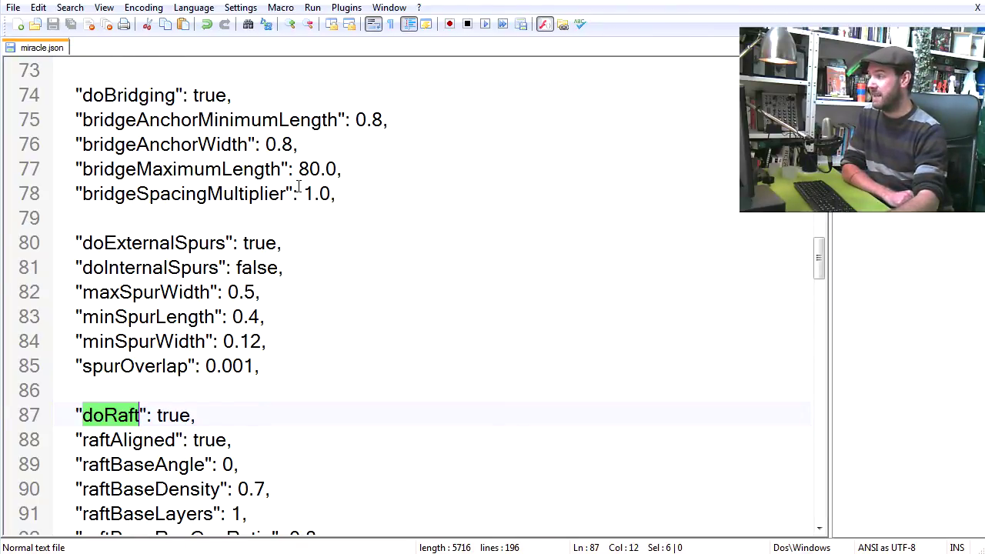
- Back in MakerWare, export the box as box.x3g to the MakerBot (E:) drive, replacing the old file
{"action": "key", "text": "alt+Tab"}
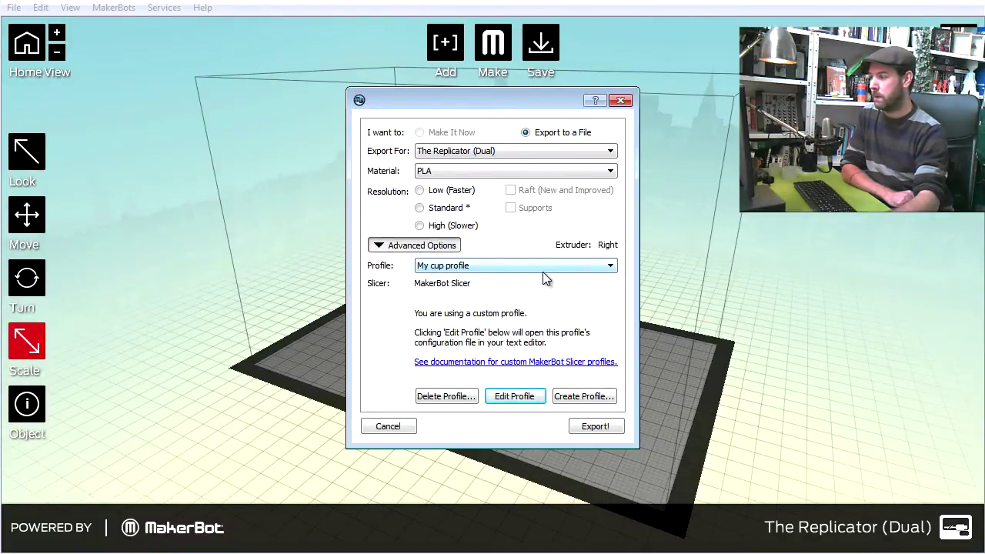
{"action": "left_click", "coordinate": [599, 424]}
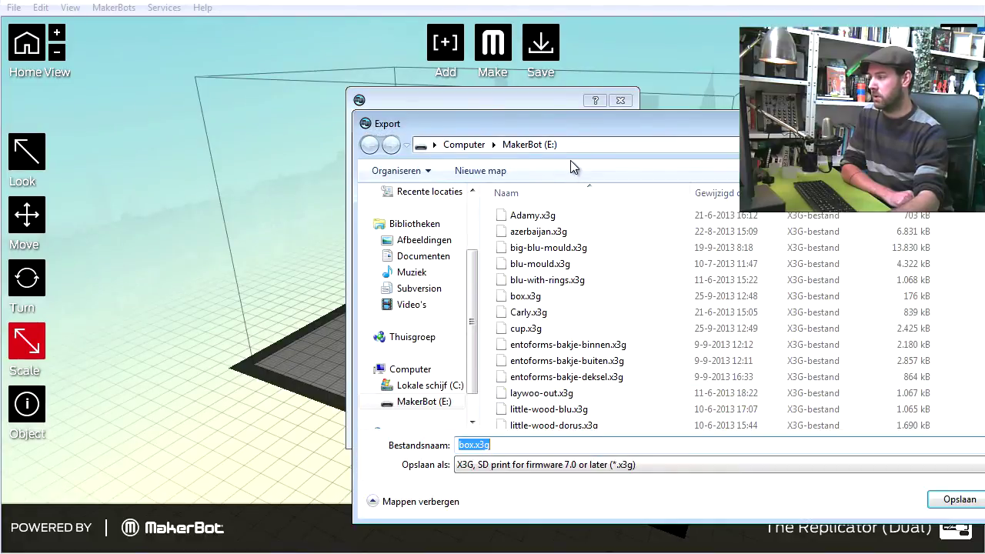
{"action": "left_click", "coordinate": [476, 445]}
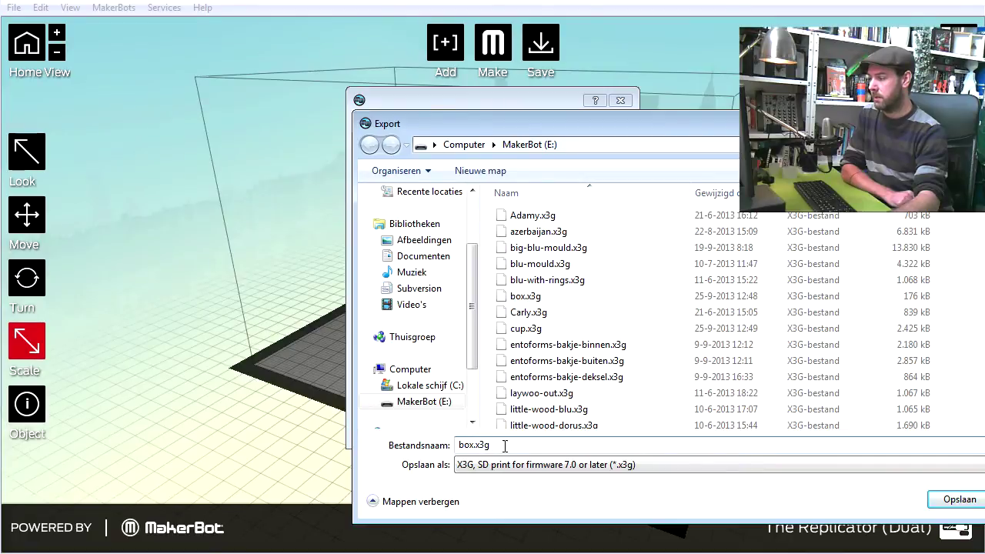
{"action": "left_click", "coordinate": [956, 499]}
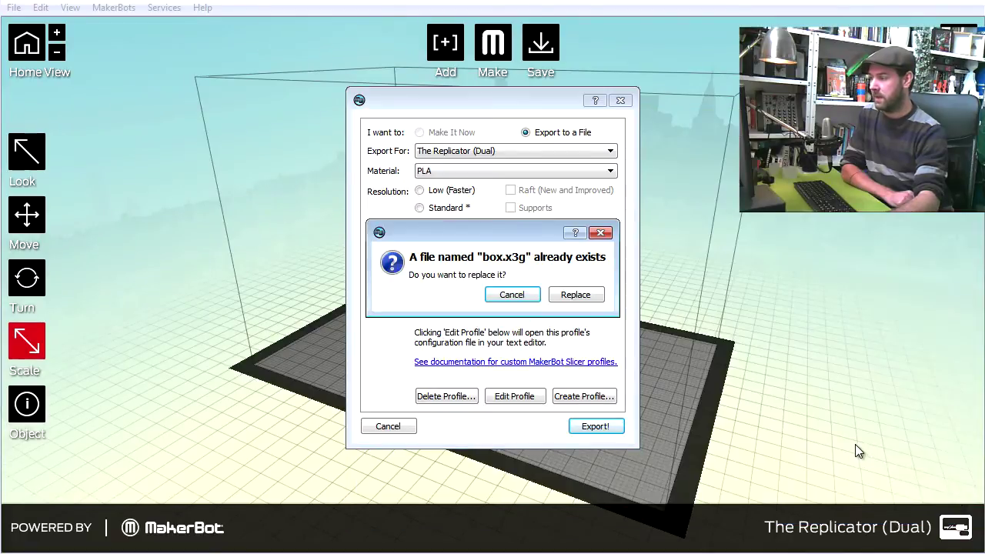
{"action": "left_click", "coordinate": [576, 297]}
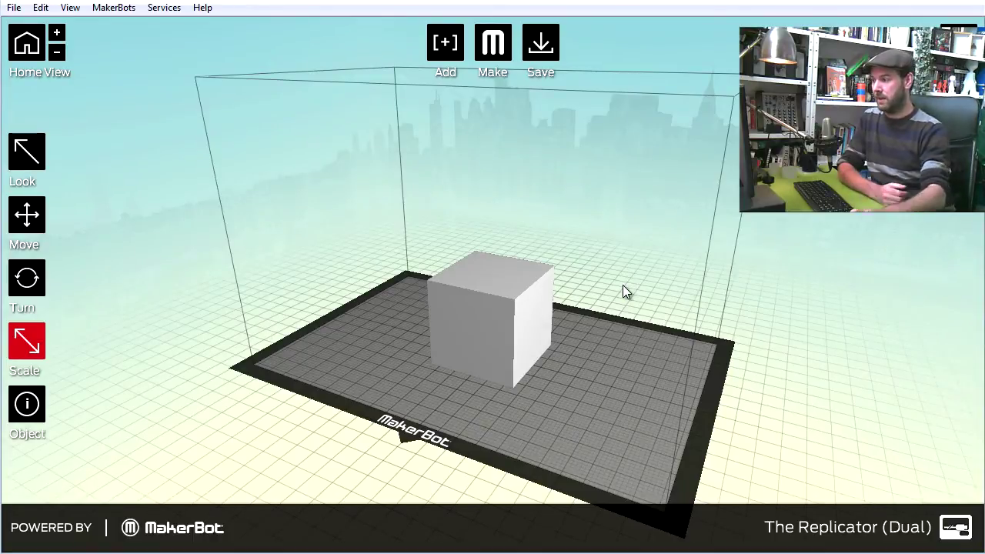
- Replace the cube with cup.stl, placing it on the platform and rescaling it from inches to mm
{"action": "left_click", "coordinate": [455, 313]}
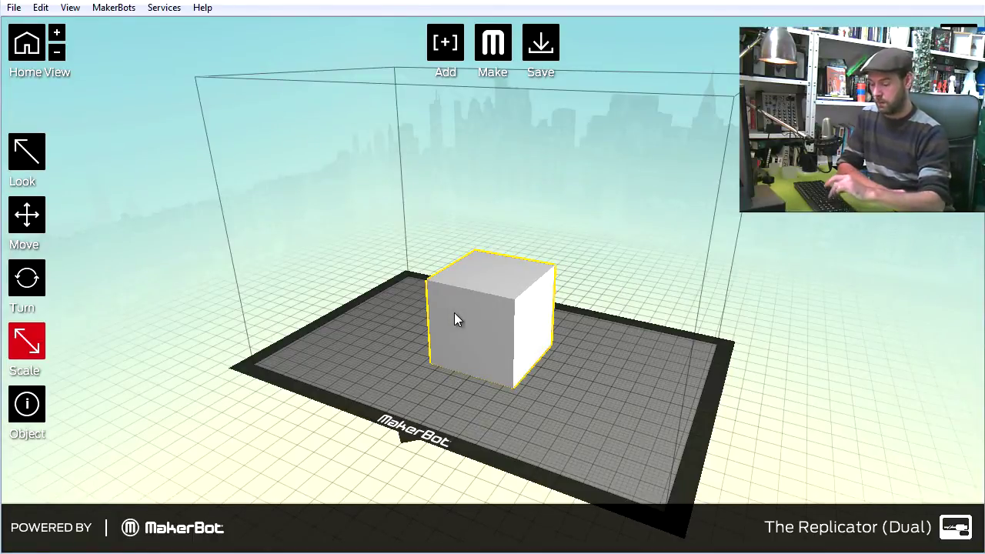
{"action": "key", "text": "Delete"}
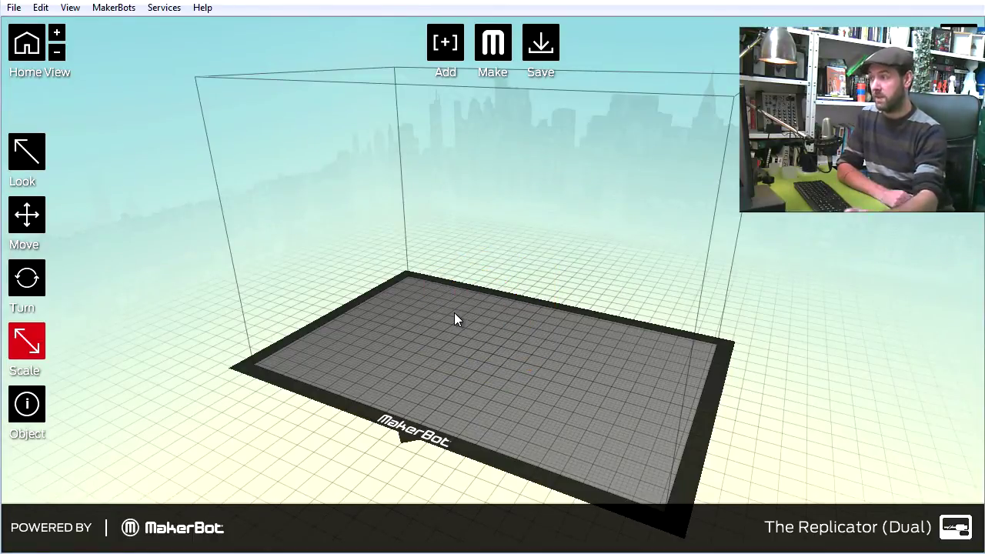
{"action": "left_click", "coordinate": [446, 43]}
{"action": "left_click", "coordinate": [247, 185]}
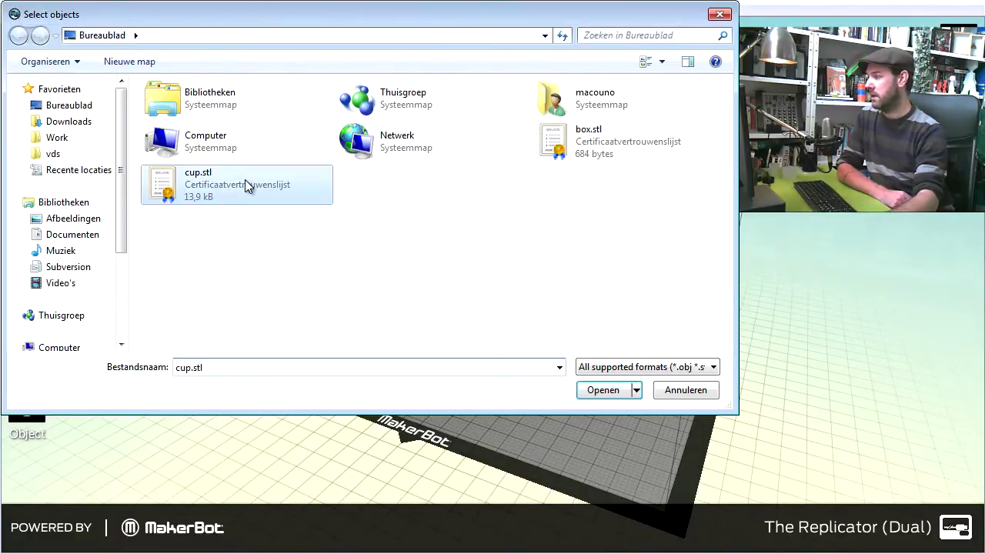
{"action": "double_click", "coordinate": [246, 185]}
{"action": "left_click", "coordinate": [793, 406]}
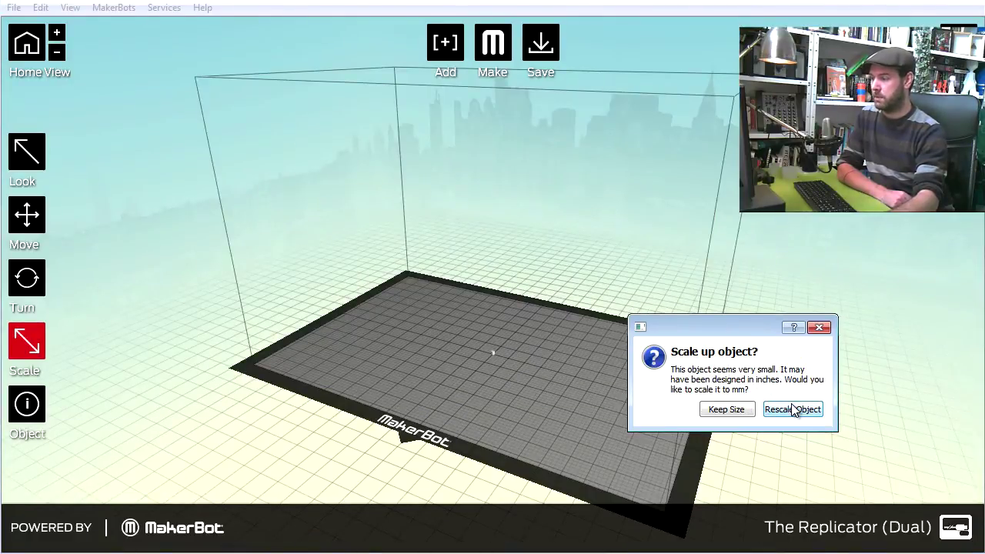
{"action": "left_click", "coordinate": [794, 409]}
{"action": "left_click", "coordinate": [501, 319]}
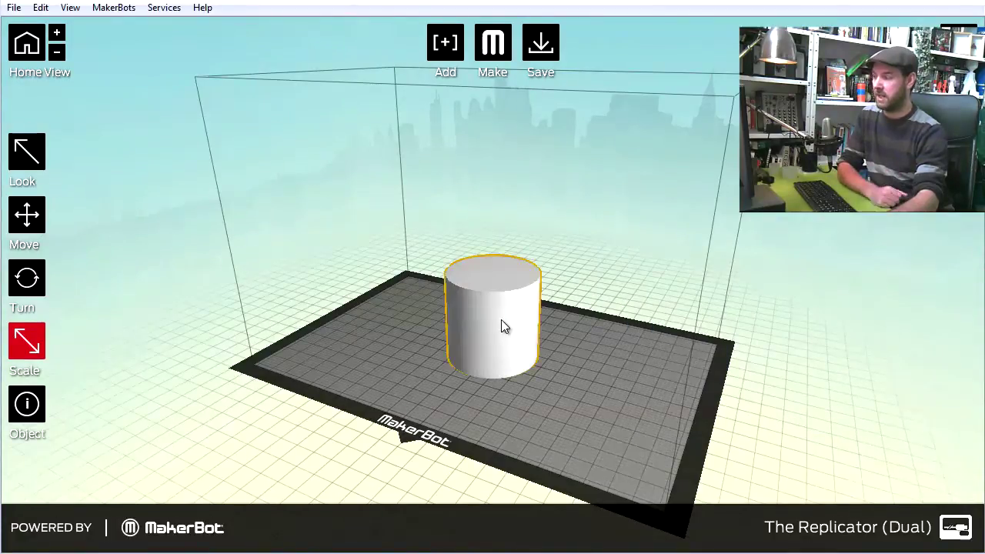
{"action": "mouse_move", "coordinate": [542, 387]}
{"action": "left_mouse_down"}
{"action": "mouse_move", "coordinate": [584, 322]}
{"action": "mouse_move", "coordinate": [561, 384]}
{"action": "mouse_move", "coordinate": [545, 388]}
{"action": "left_mouse_up"}
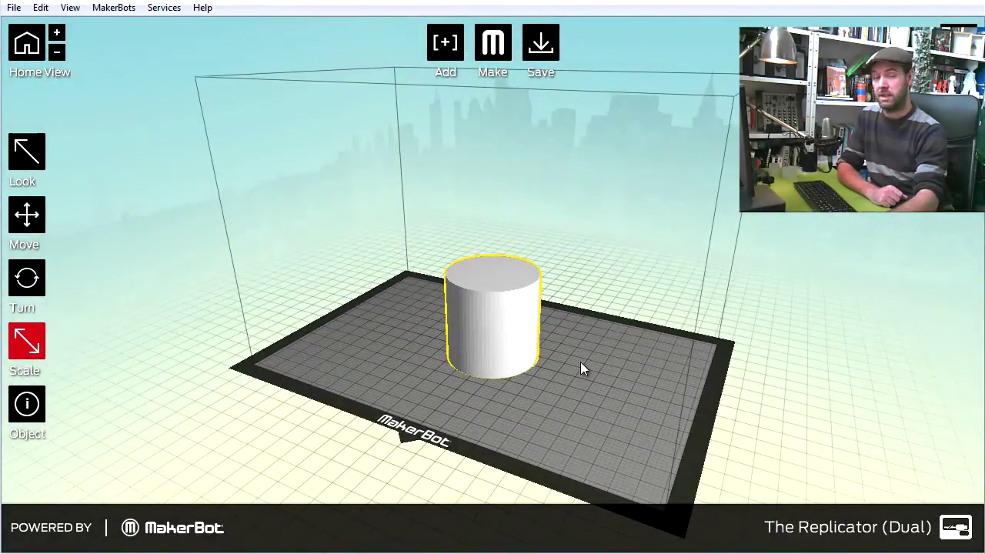
- Export the cup as cup.x3g with My cup profile, overwriting the existing file
{"action": "left_click", "coordinate": [501, 46]}
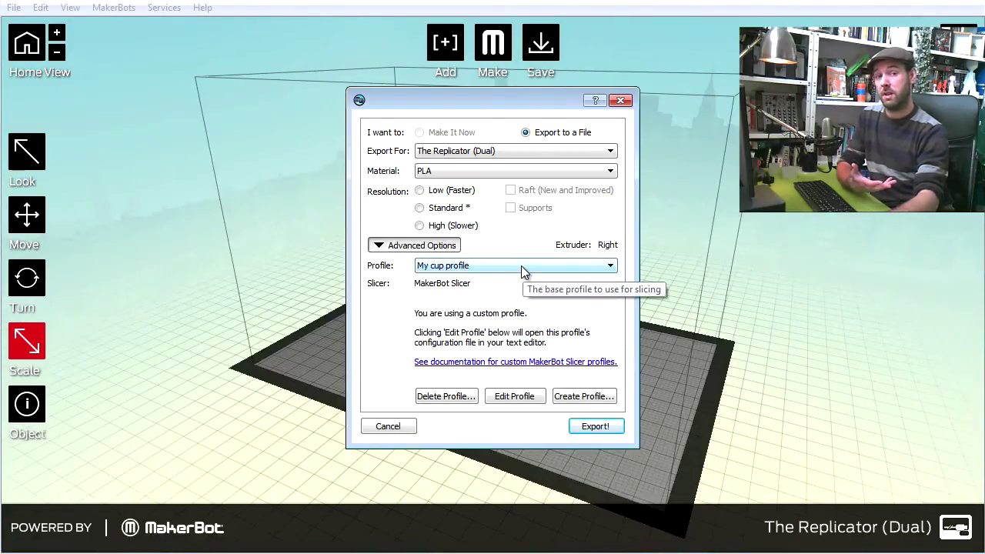
{"action": "left_click", "coordinate": [521, 266]}
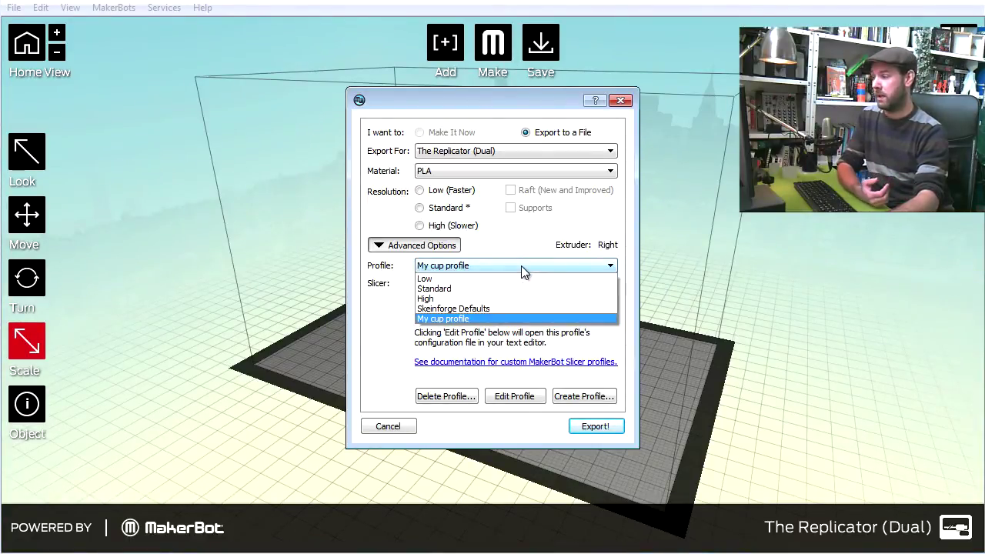
{"action": "left_click", "coordinate": [483, 318]}
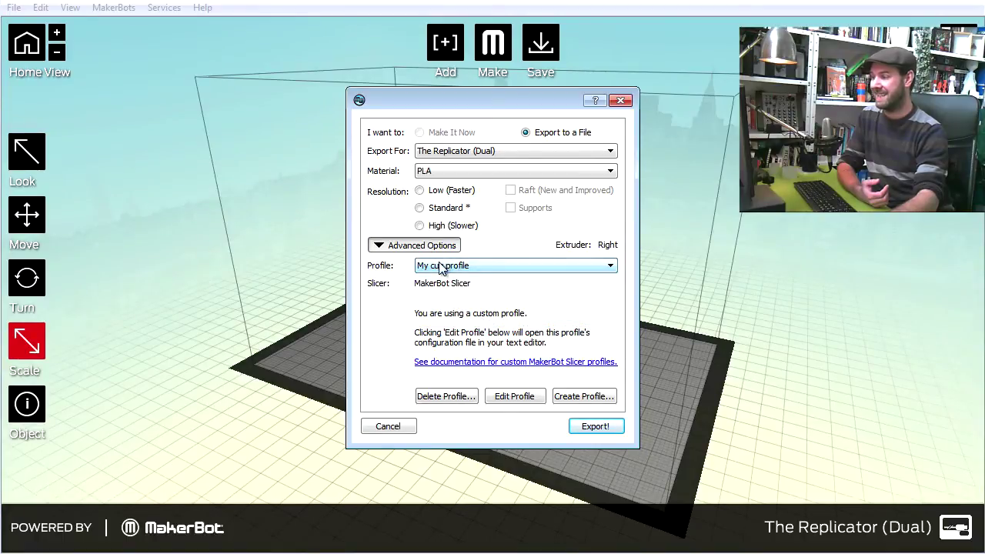
{"action": "left_click", "coordinate": [597, 428]}
{"action": "key", "text": "Home"}
{"action": "key", "text": "Right"}
{"action": "key", "text": "Delete"}
{"action": "key", "text": "Delete"}
{"action": "key", "text": "Delete"}
{"action": "key", "text": "BackSpace"}
{"action": "type", "text": "cup"}
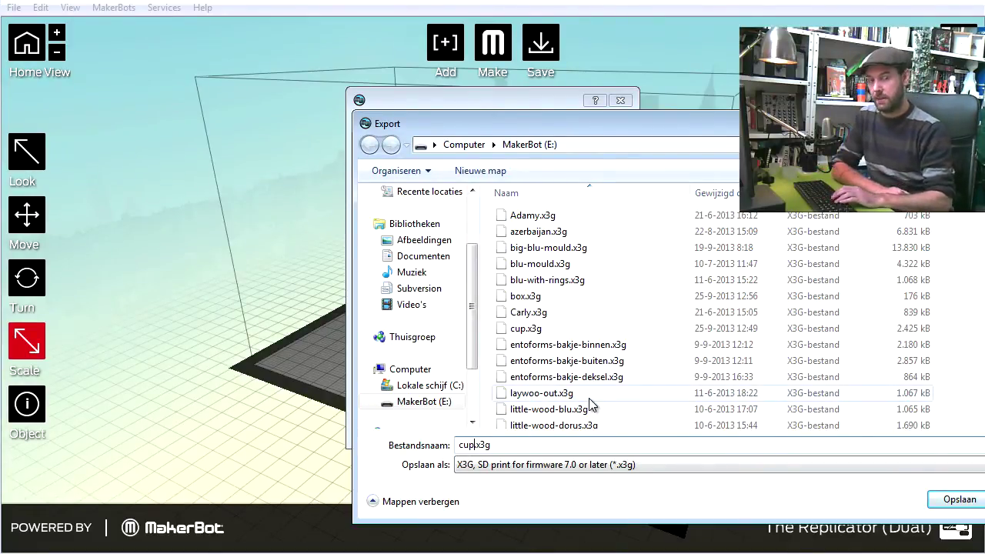
{"action": "key", "text": "Return"}
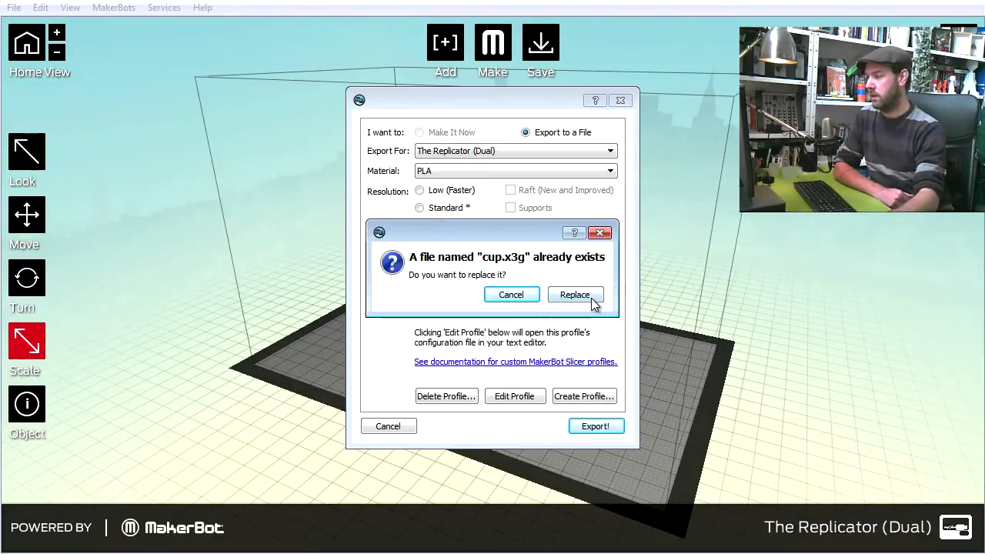
{"action": "left_click", "coordinate": [591, 299]}
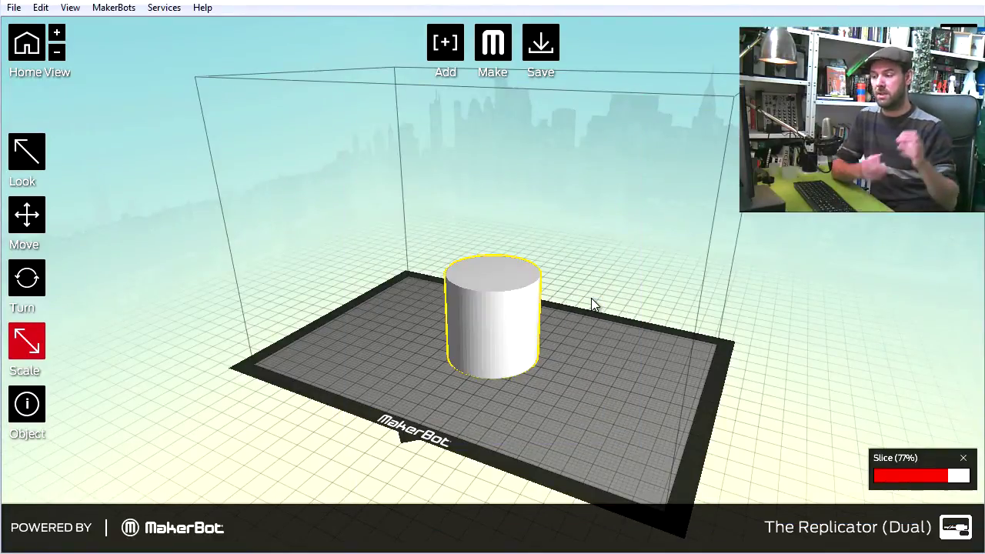